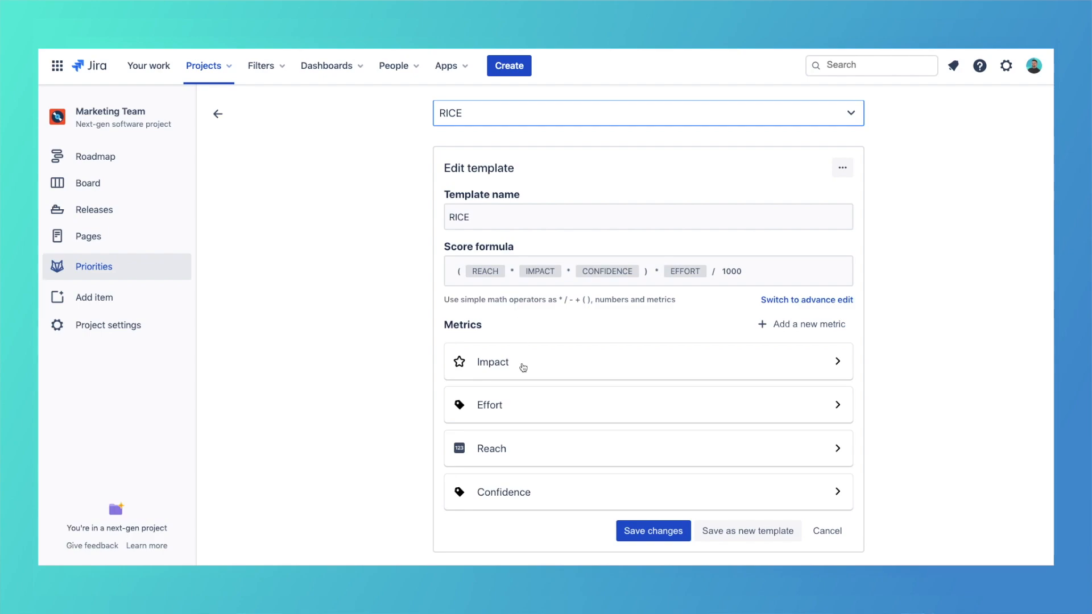
Switch the prioritisation template to WSJF and review its score formula and metrics
click(520, 120)
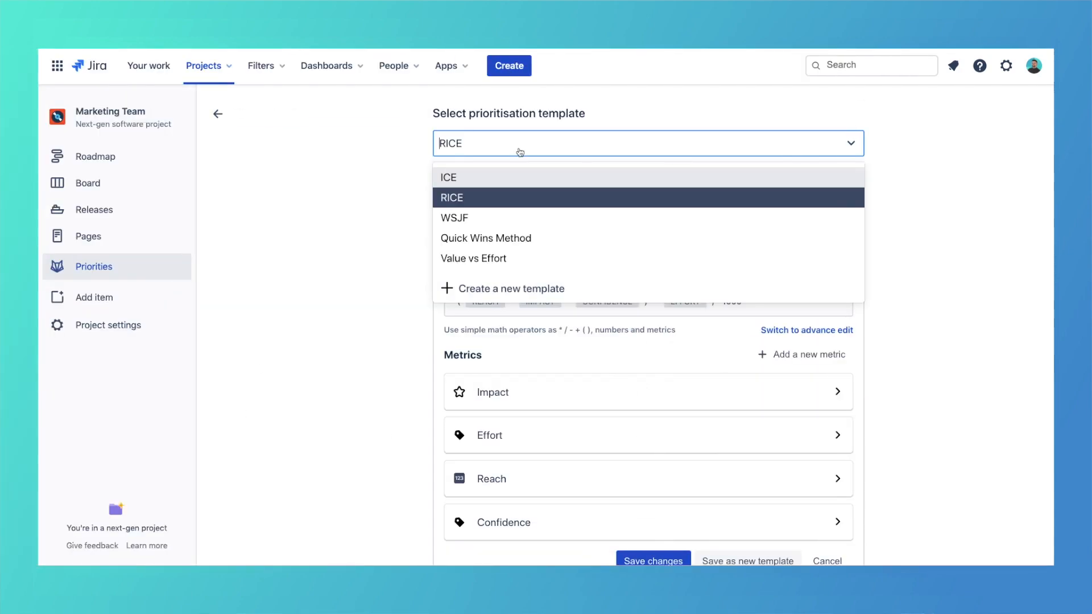
click(466, 218)
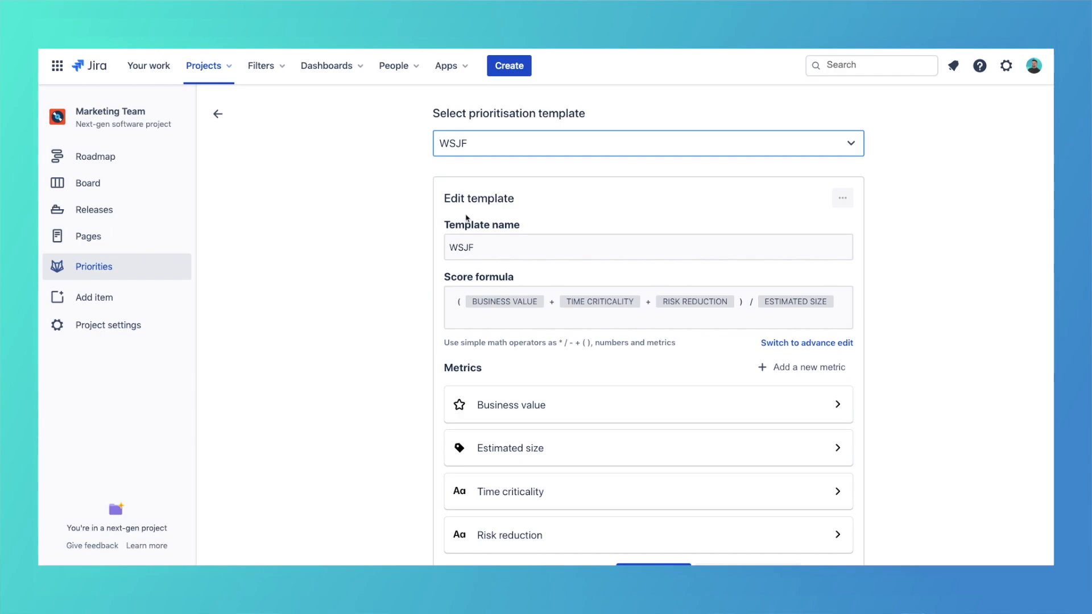
scroll(467, 218, down, 1)
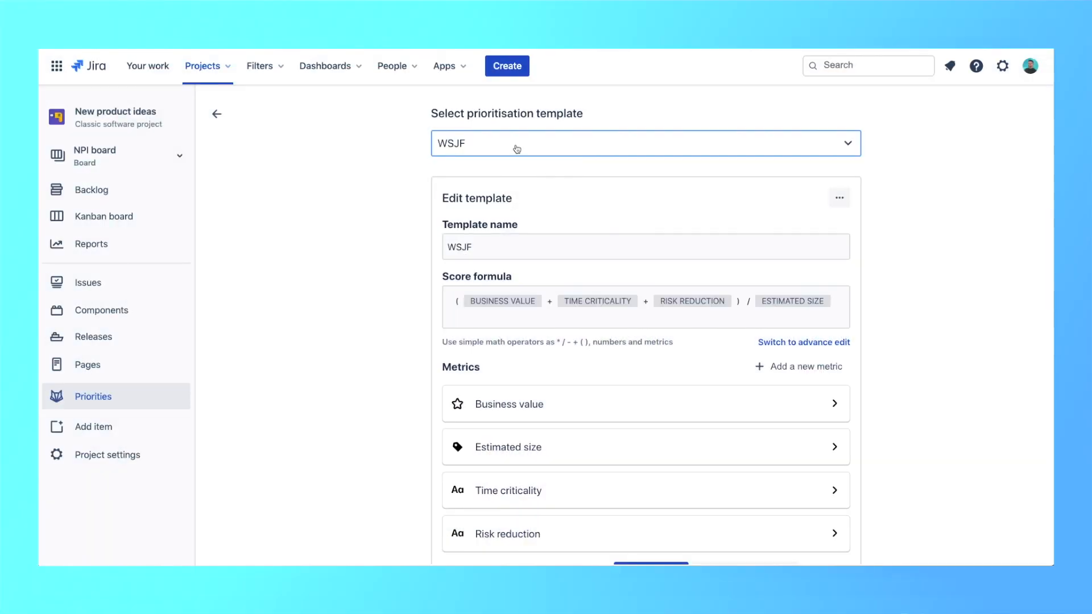
Switch the prioritisation template to Quick Wins Method and review its score formula and metrics
click(515, 146)
click(495, 259)
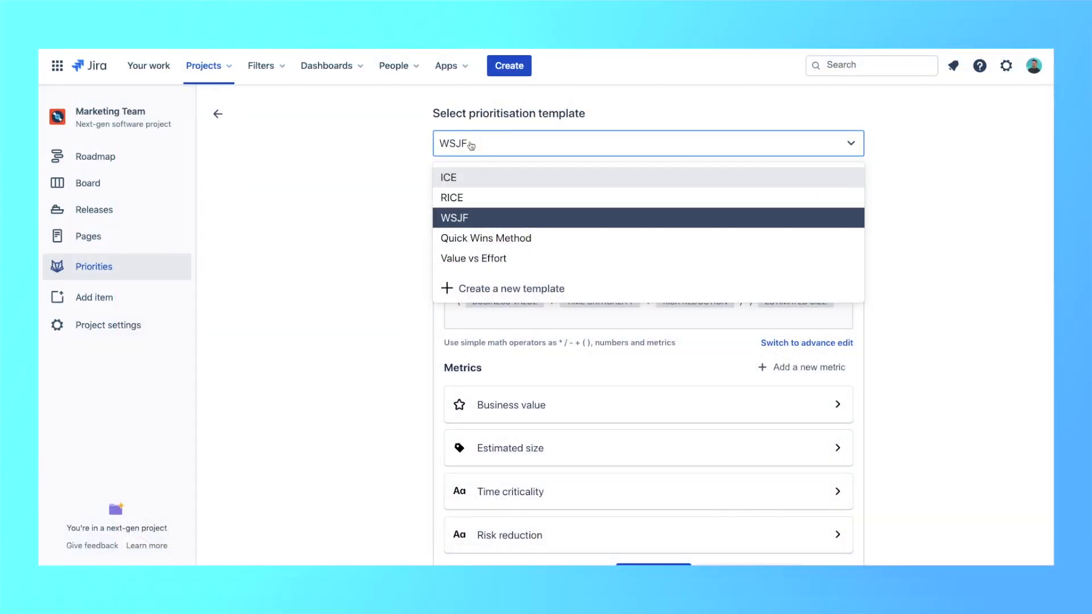
click(484, 239)
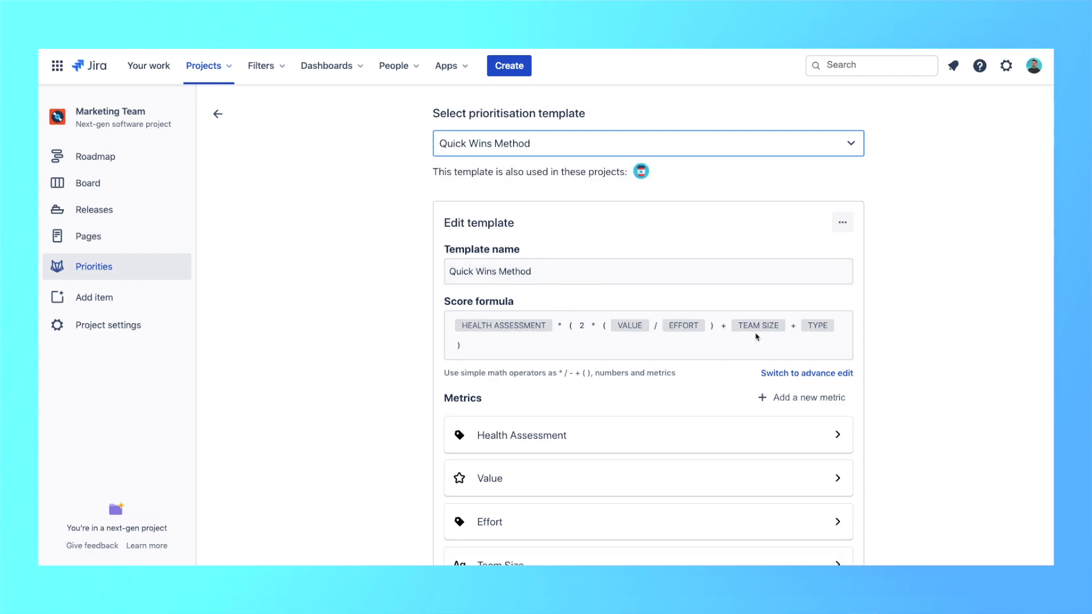
scroll(712, 405, down, 3)
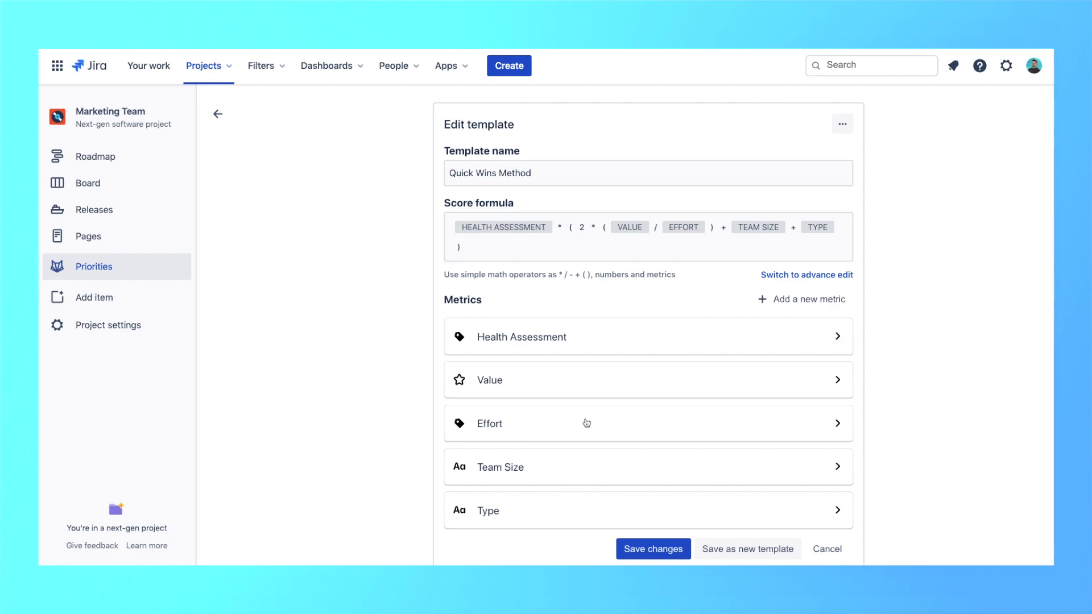
scroll(583, 402, up, 3)
Choose RICE as the Marketing Team project's prioritisation template and save the changes
click(572, 145)
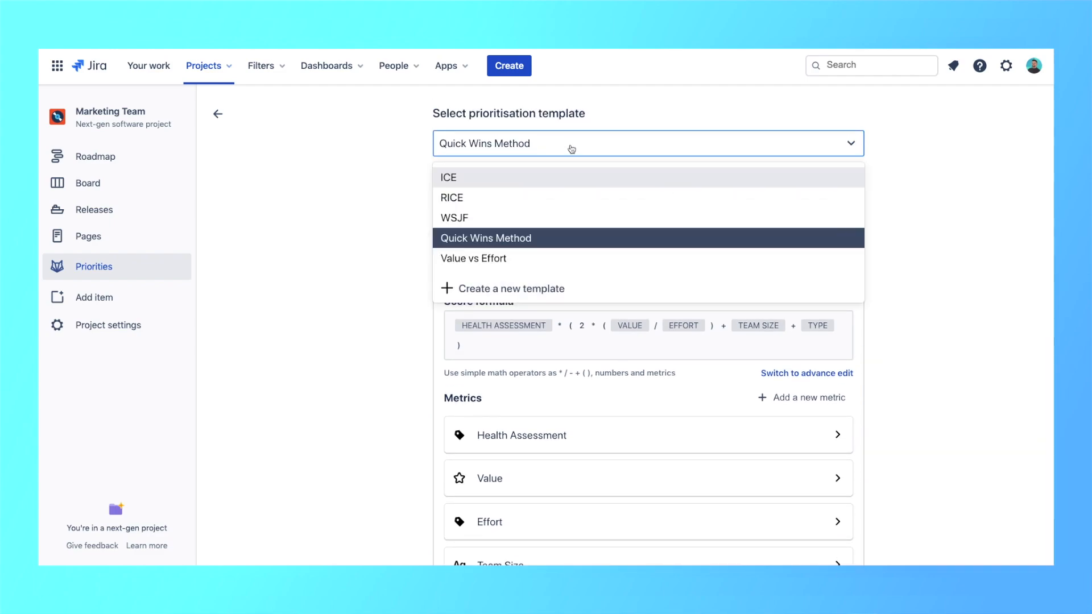
click(452, 197)
scroll(578, 313, down, 1)
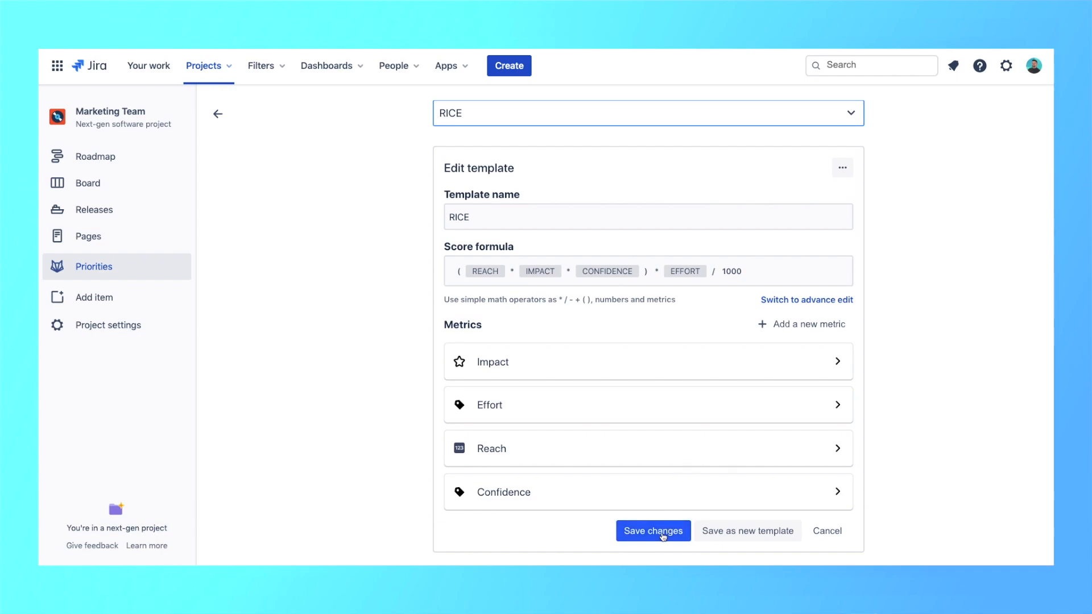
click(653, 532)
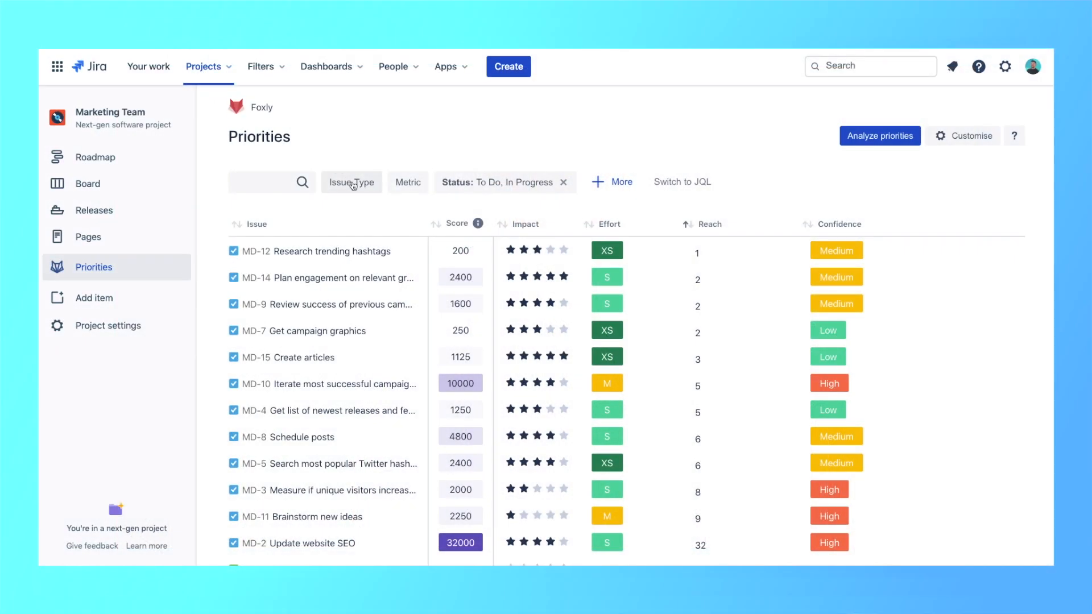
Filter the priorities list to the Story issue type and add Done to the status filter
click(353, 183)
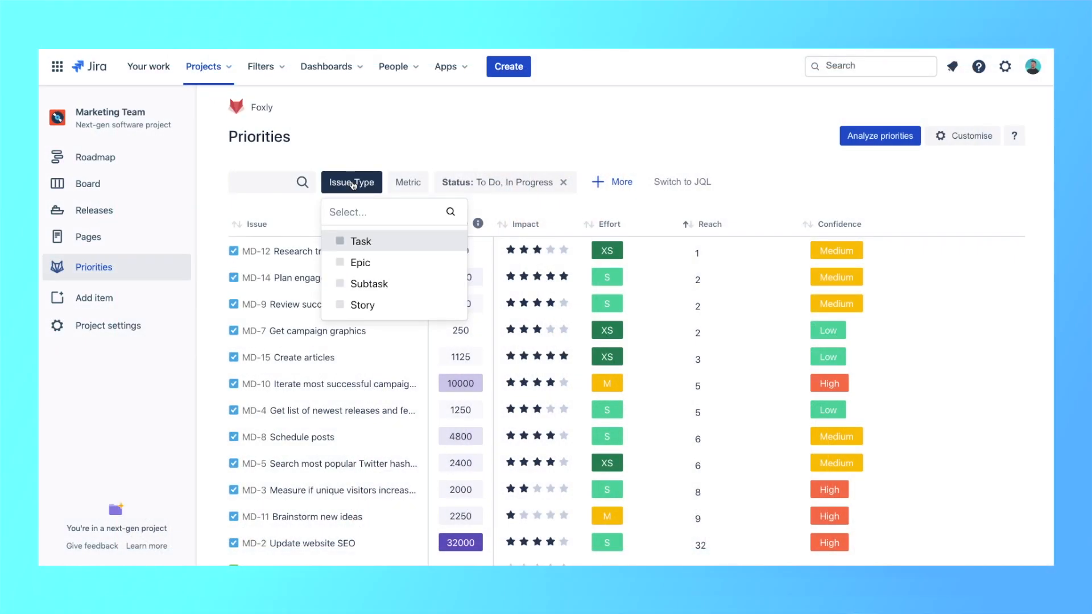
click(364, 305)
click(417, 427)
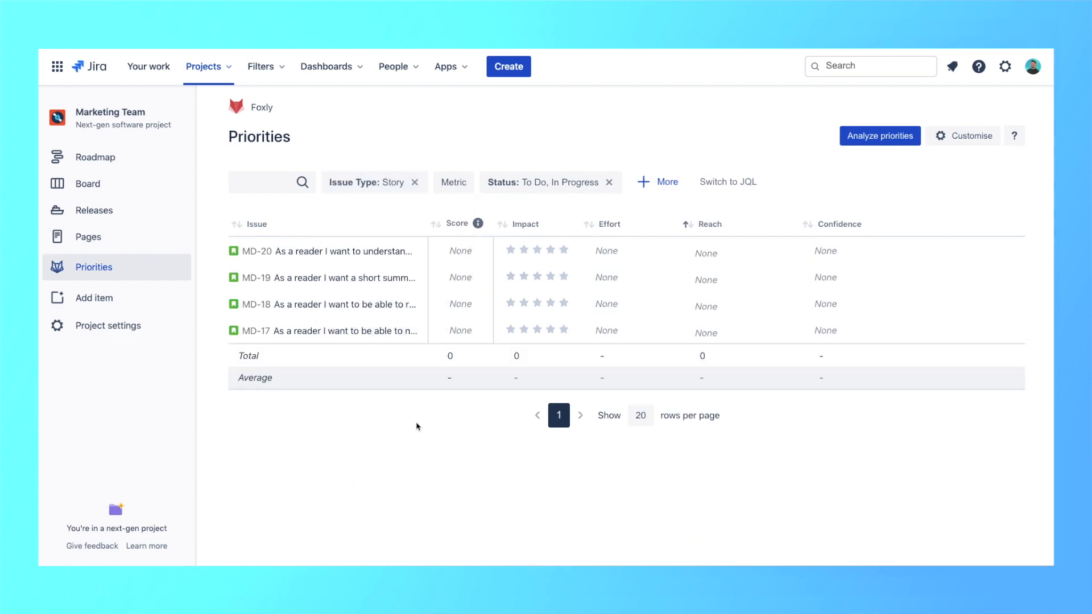
click(562, 190)
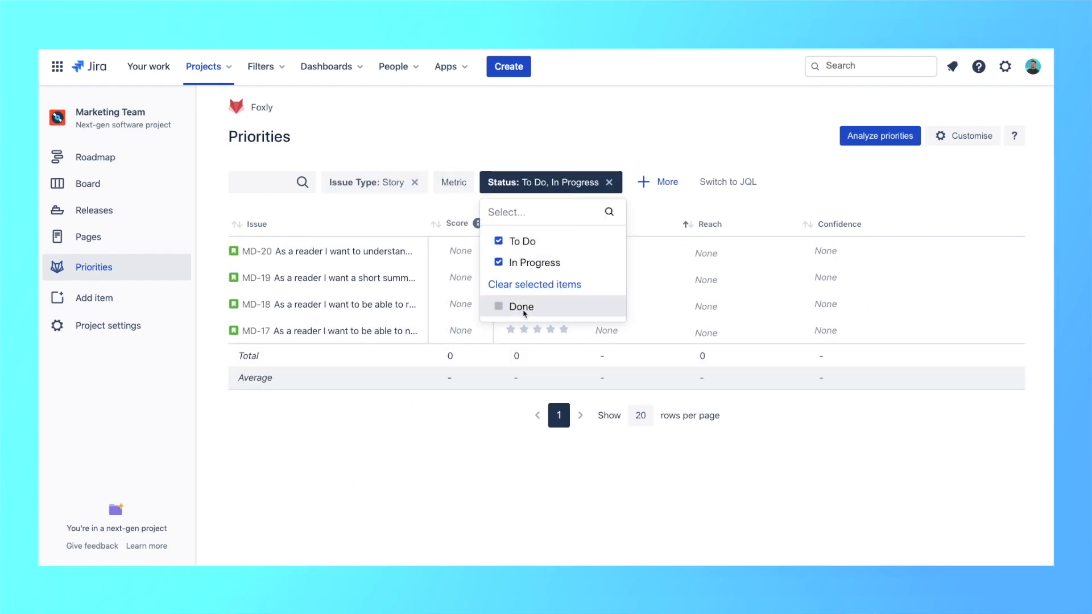
click(501, 307)
key(Escape)
Add a Label filter to the priorities list and set it to blog-structure
click(689, 182)
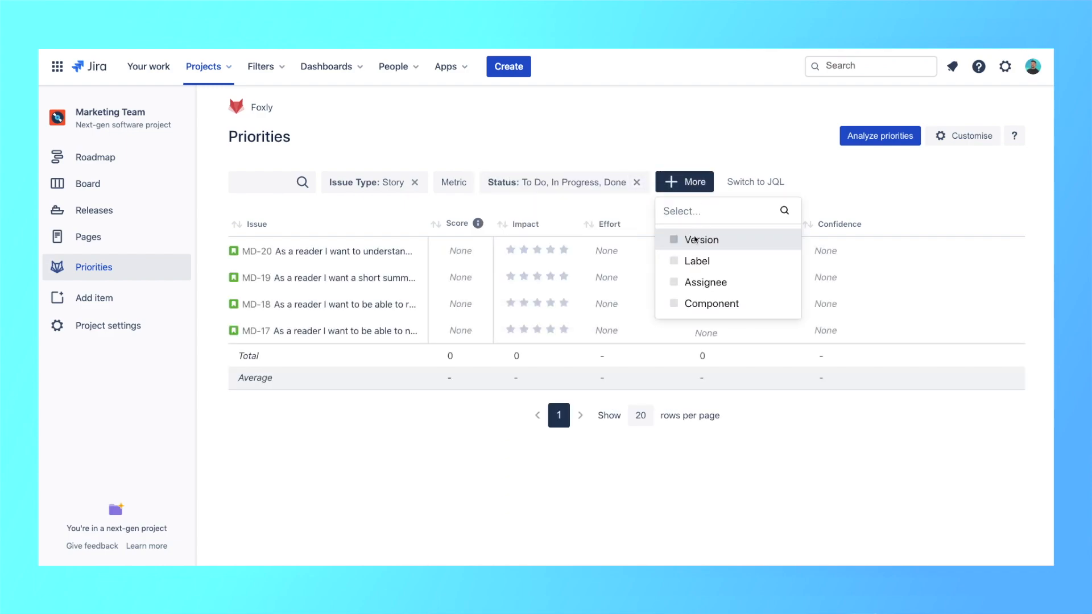
click(697, 261)
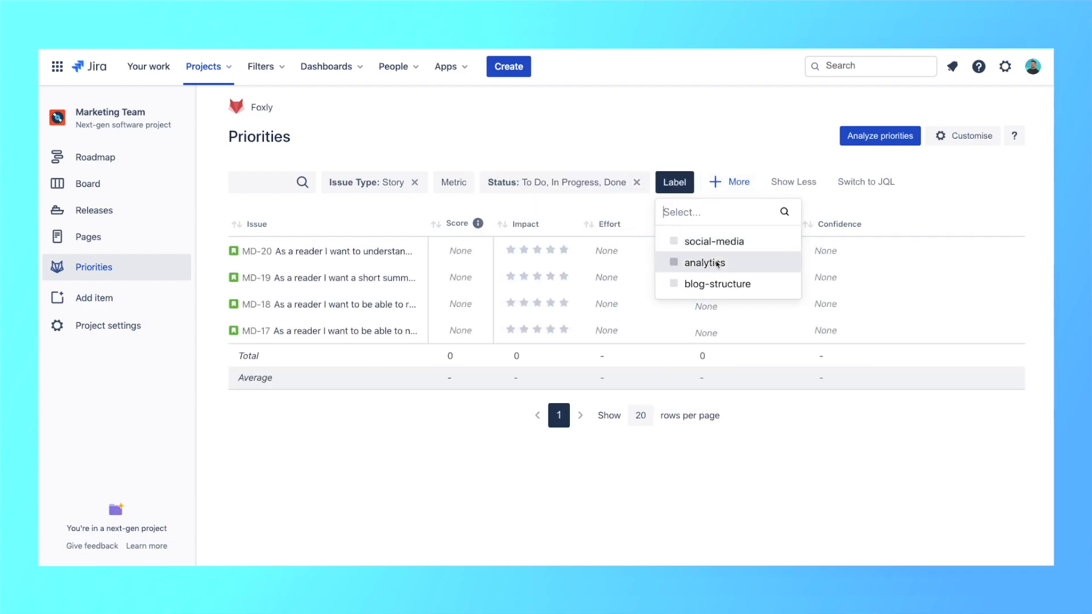
click(710, 245)
click(701, 247)
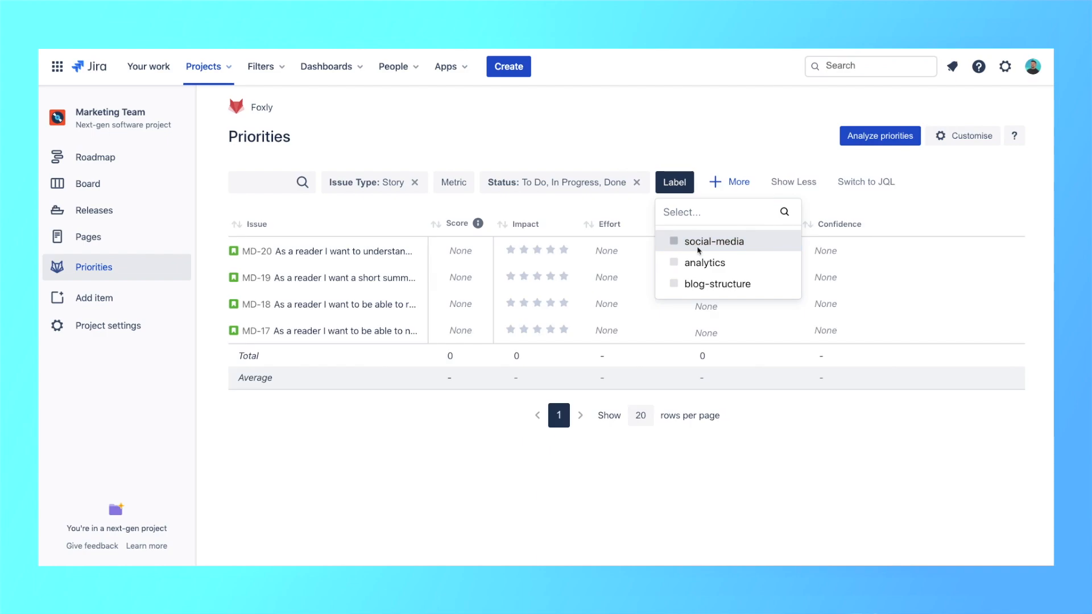
click(717, 287)
click(774, 491)
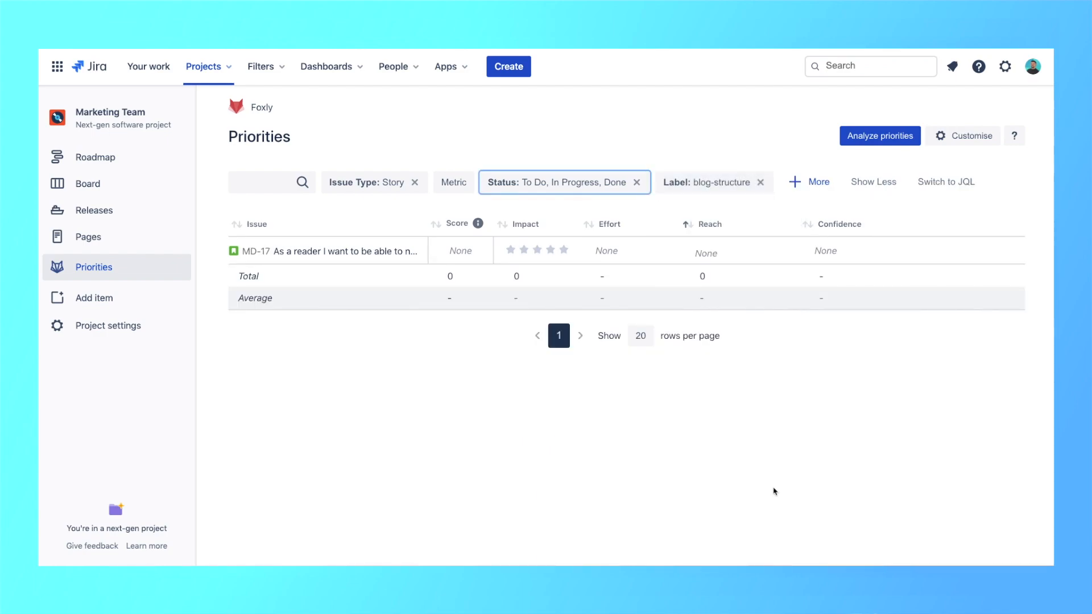
Search the issues with the JQL query issueType = "task" order by description DESC, and return to basic filtering
click(932, 183)
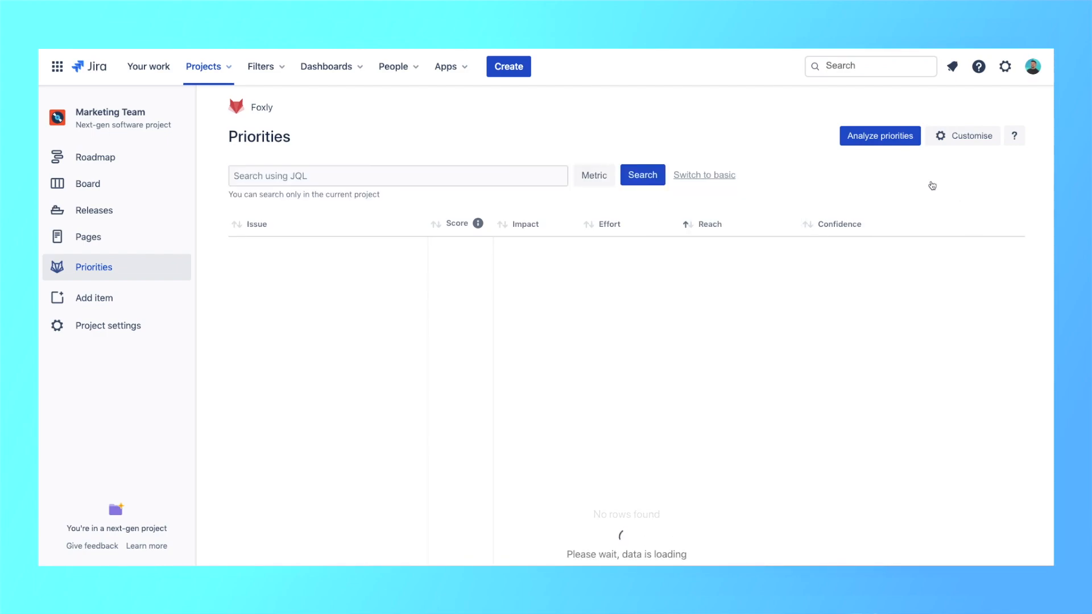
click(251, 176)
text(issueType = "task" order by description DESC)
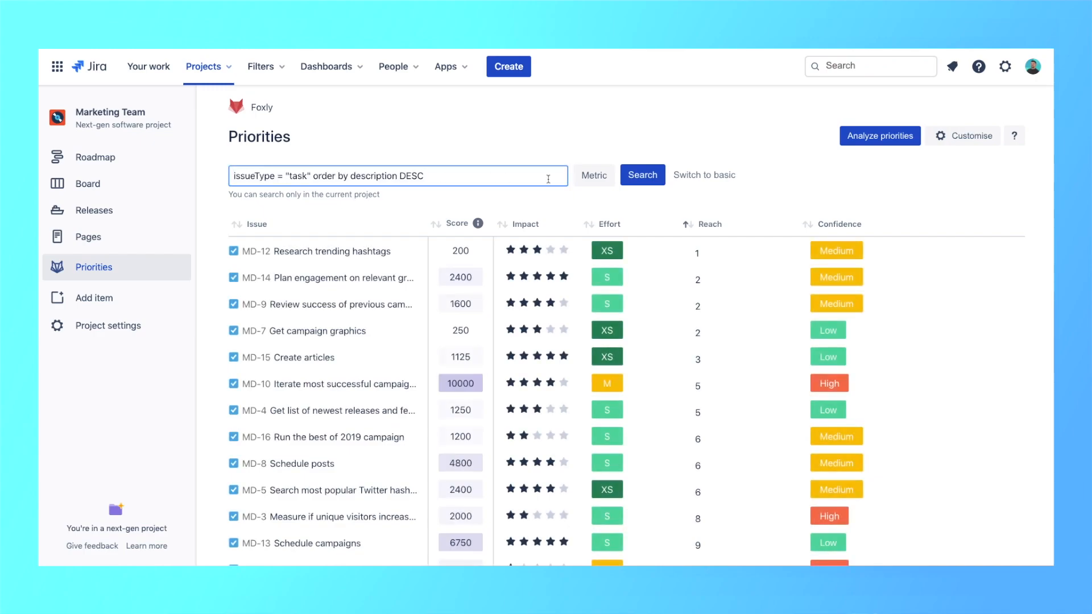
click(644, 177)
click(703, 177)
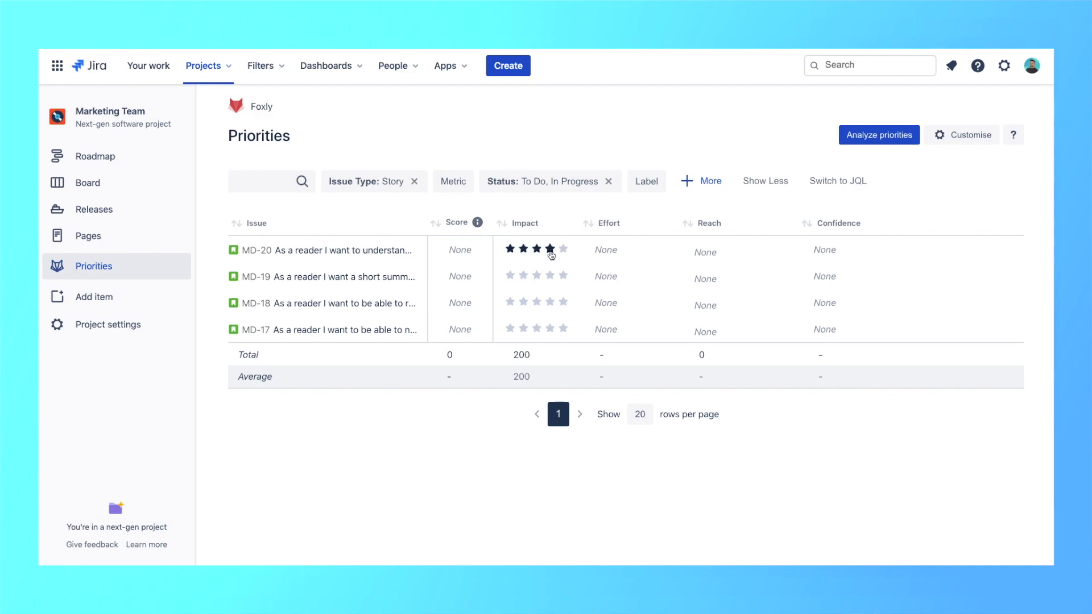
Rate story MD-20 with effort M, reach 20 and confidence Medium
click(613, 252)
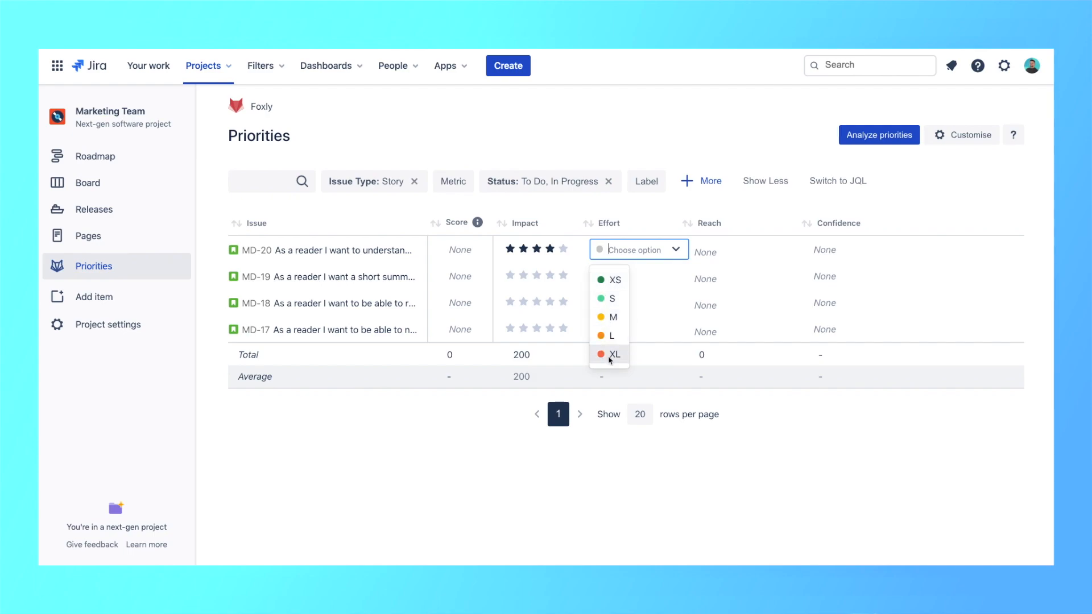
click(612, 317)
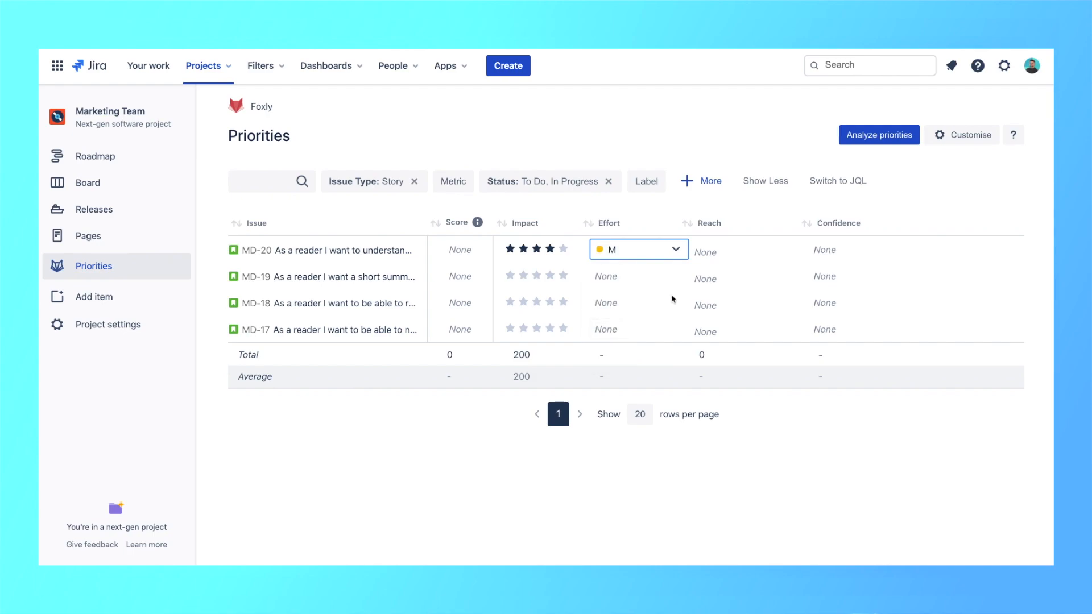
click(714, 250)
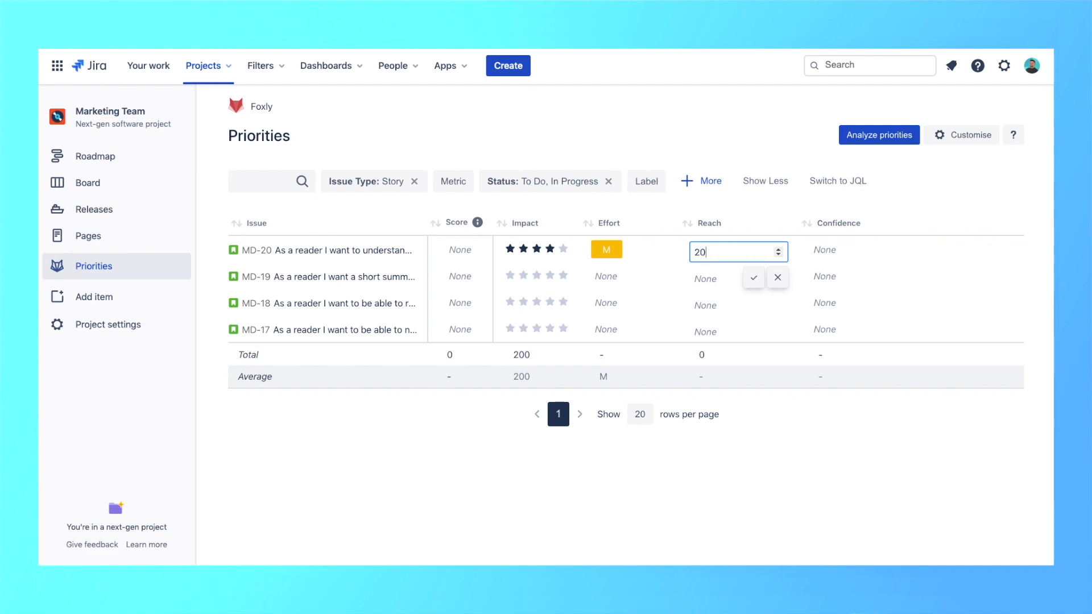
click(755, 280)
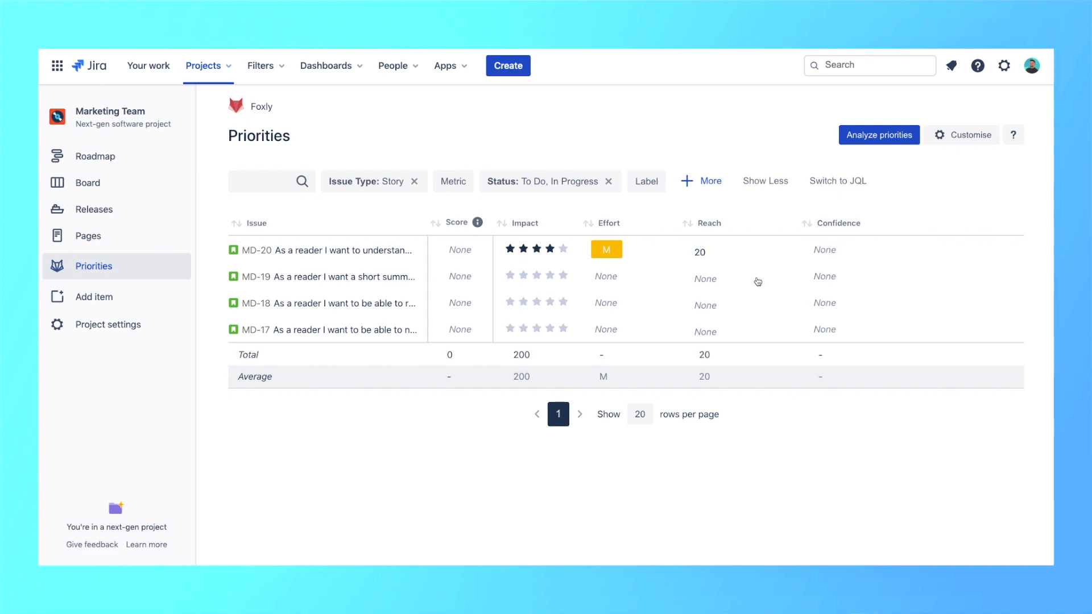
click(825, 251)
click(845, 298)
Rate story MD-19 with five-star impact, effort M, reach 30 and confidence Low
click(563, 275)
click(603, 276)
click(607, 342)
click(724, 284)
text(30)
click(828, 276)
click(839, 304)
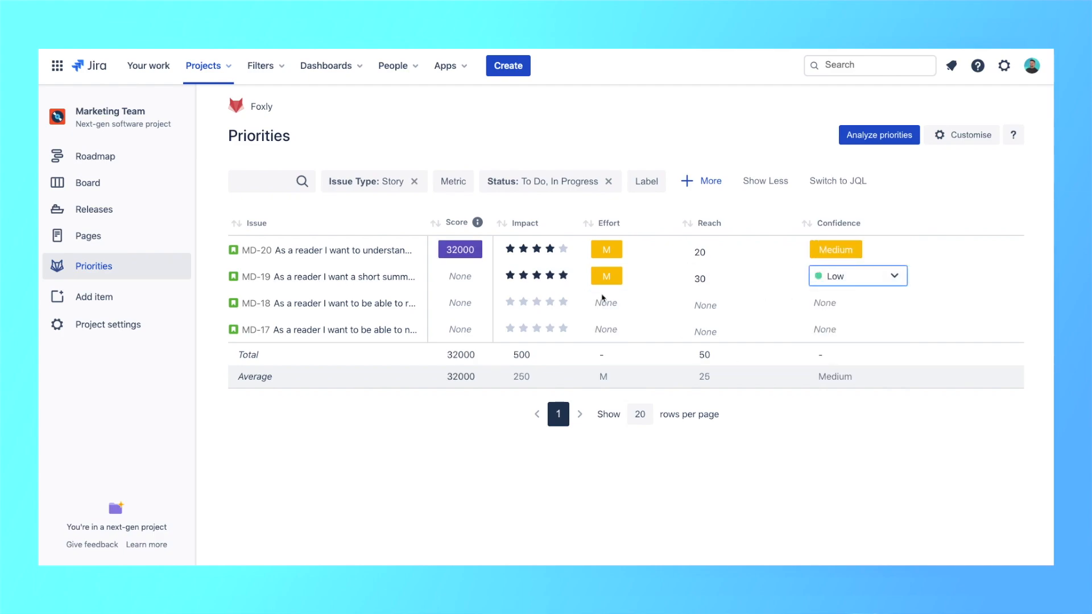
Rate story MD-18 with three-star impact, effort S, reach 12 and confidence High
click(537, 301)
click(610, 303)
click(612, 351)
click(702, 305)
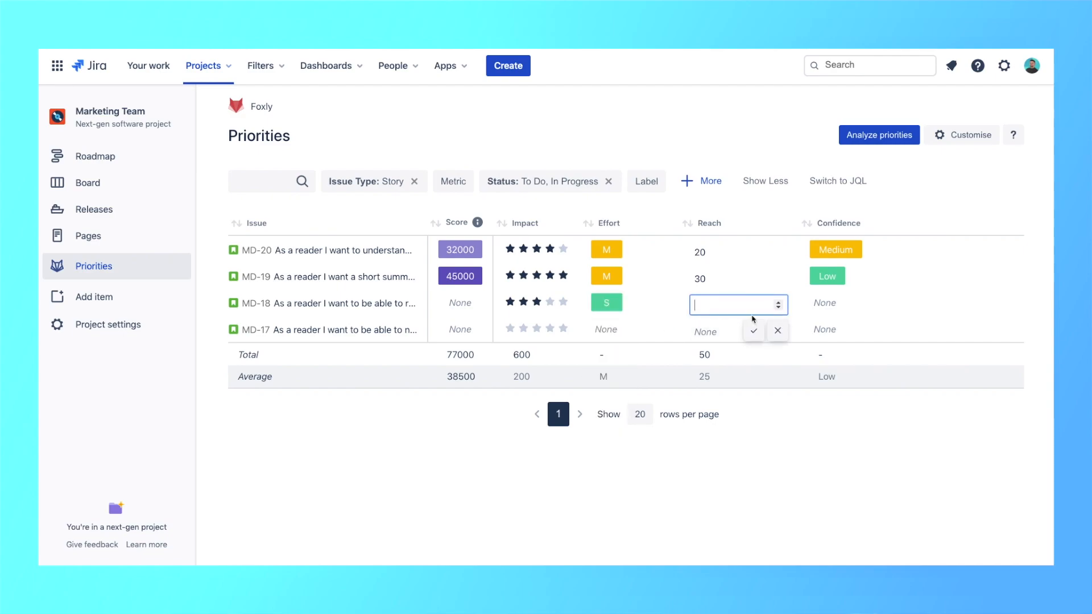
text(12)
click(825, 303)
click(843, 370)
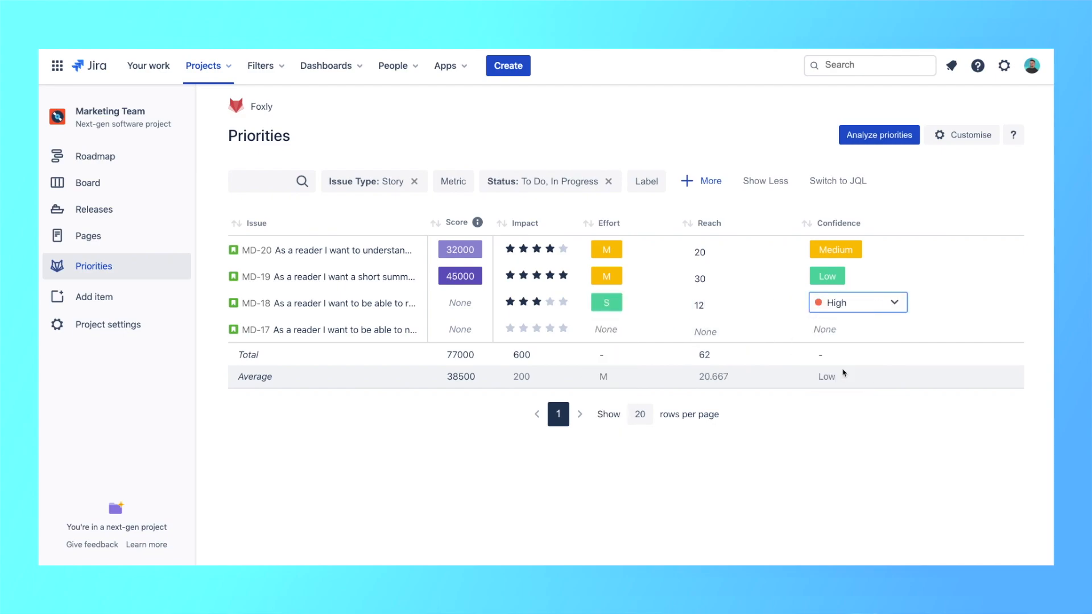
Rate story MD-17 with two-star impact, effort L, reach 22 and confidence Low
click(523, 329)
click(606, 330)
click(608, 415)
click(714, 334)
text(22)
click(830, 330)
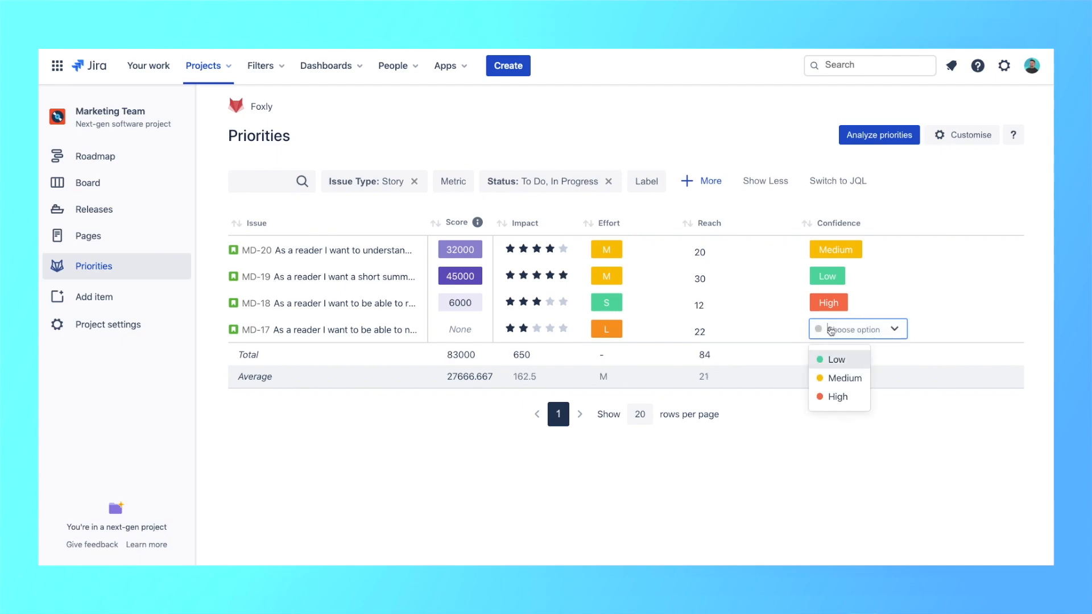
click(844, 364)
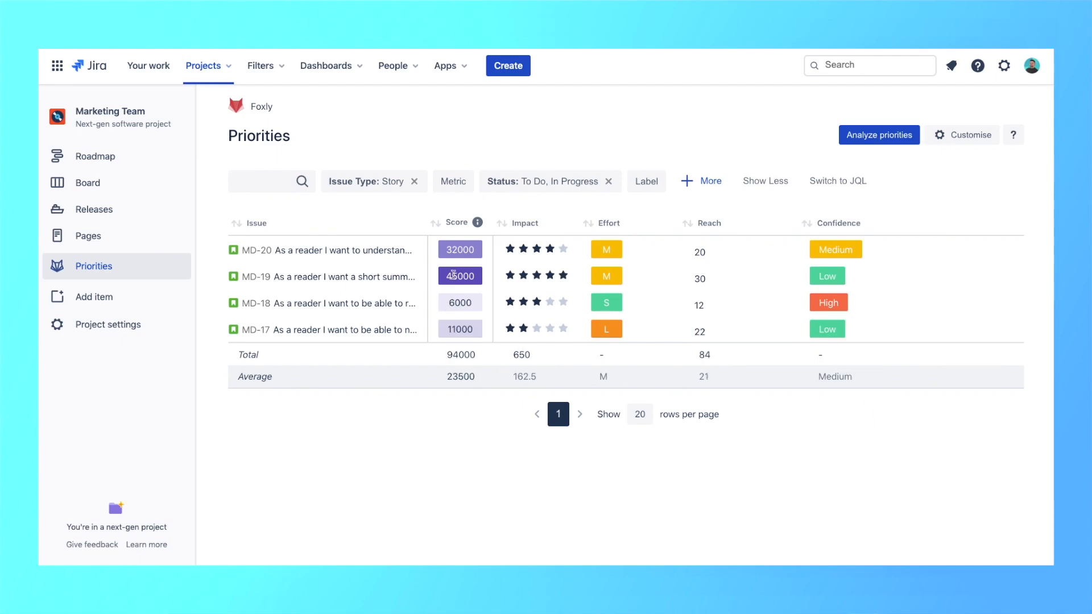
Sort the stories by score in descending order and examine the highest score
click(446, 222)
click(446, 222)
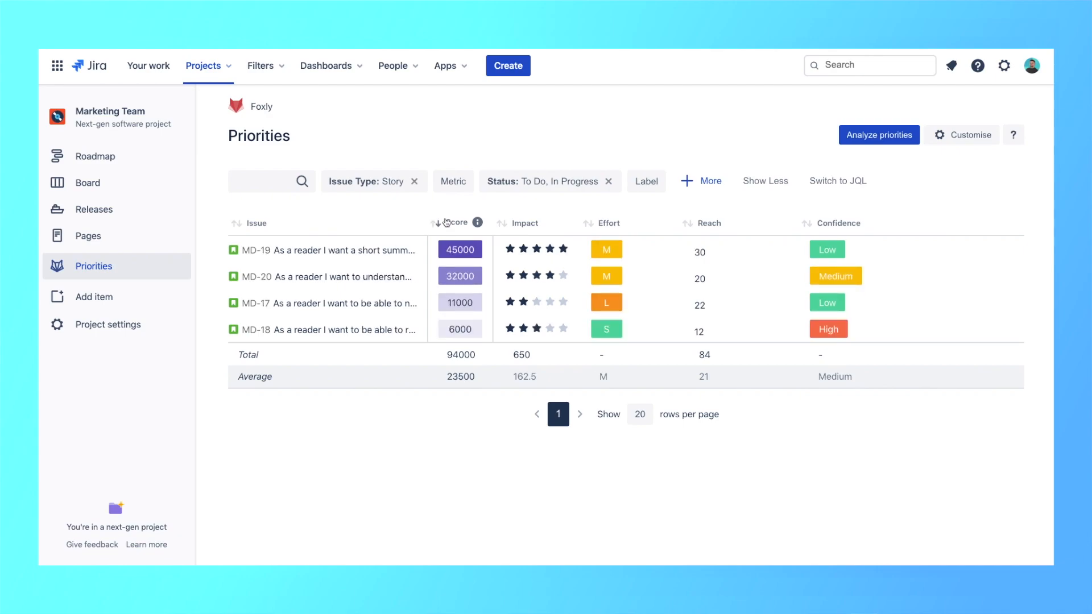
double_click(460, 251)
click(479, 417)
Compare the stories by sorting the list on effort, confidence and impact in turn
click(613, 224)
click(605, 225)
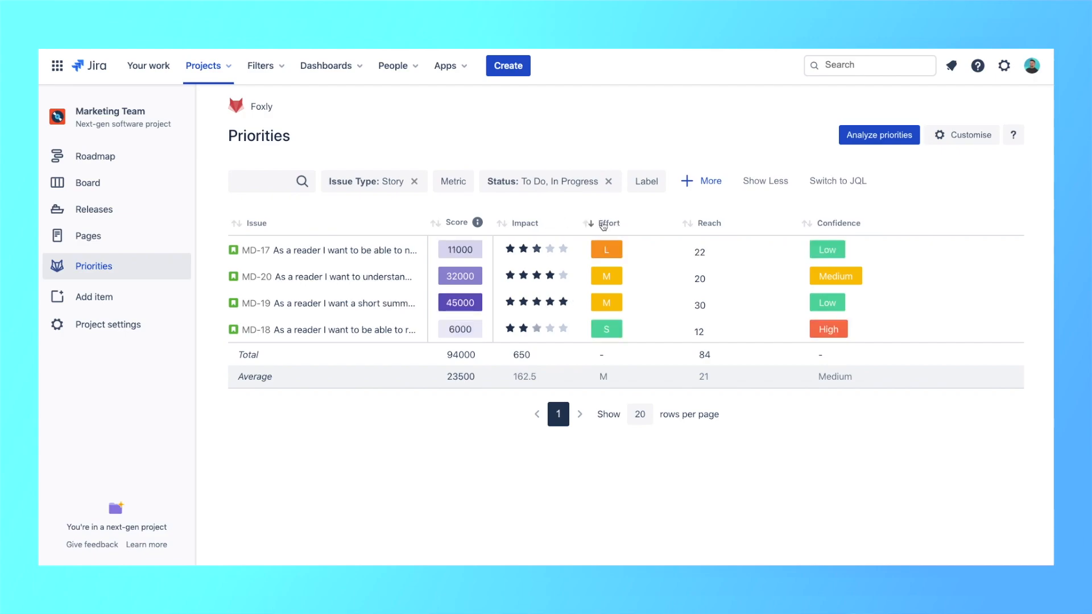
click(603, 226)
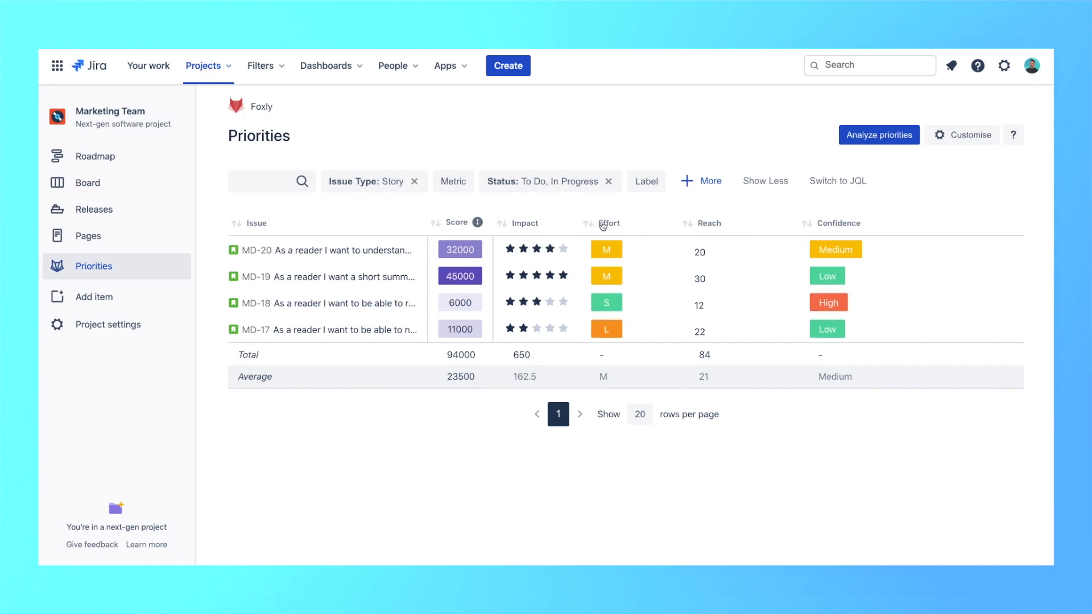
click(604, 225)
click(834, 225)
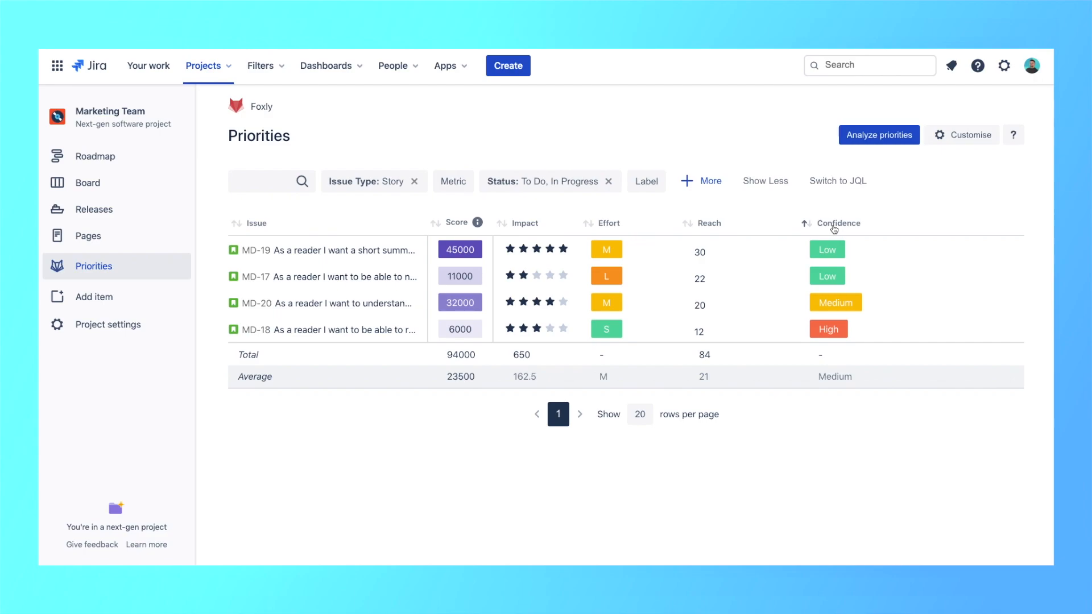
click(532, 226)
click(528, 225)
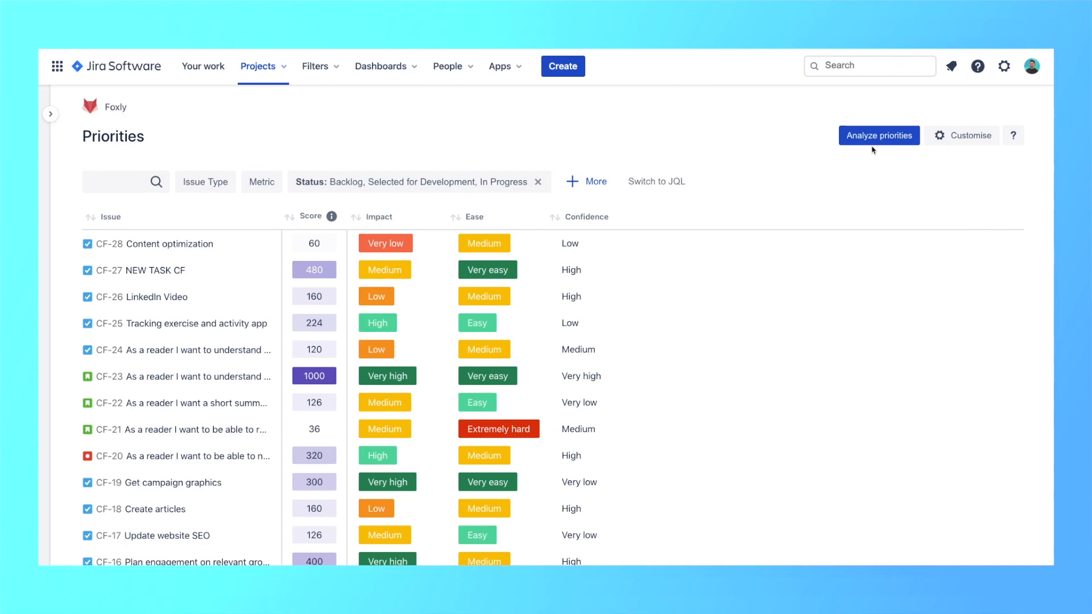
Open the priority quadrants chart, set its X axis metric to Ease, and inspect the issues behind individual bubbles
click(872, 138)
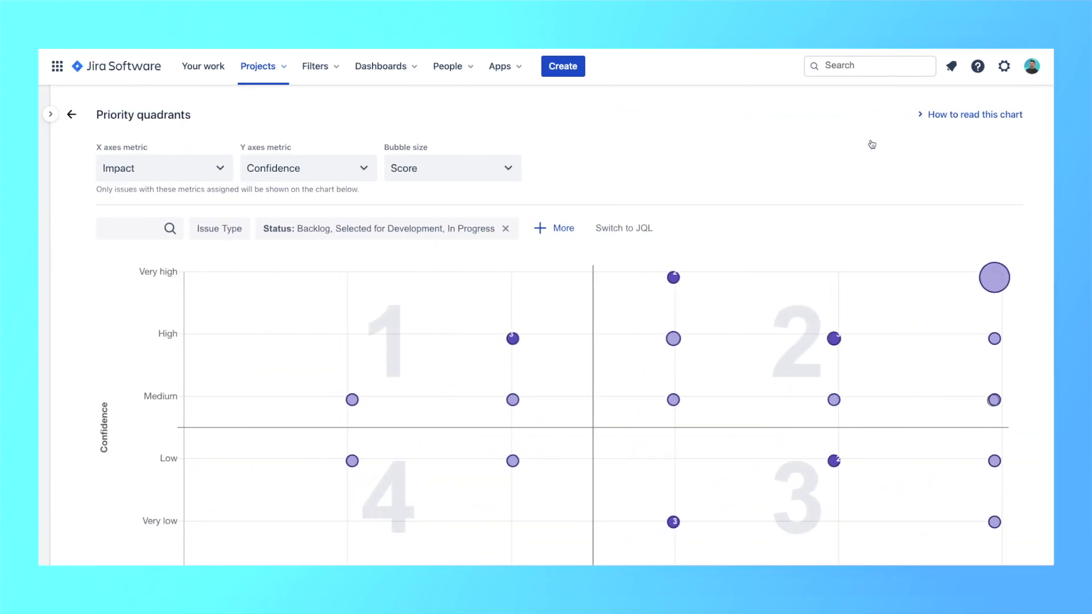
scroll(455, 298, down, 1)
click(191, 125)
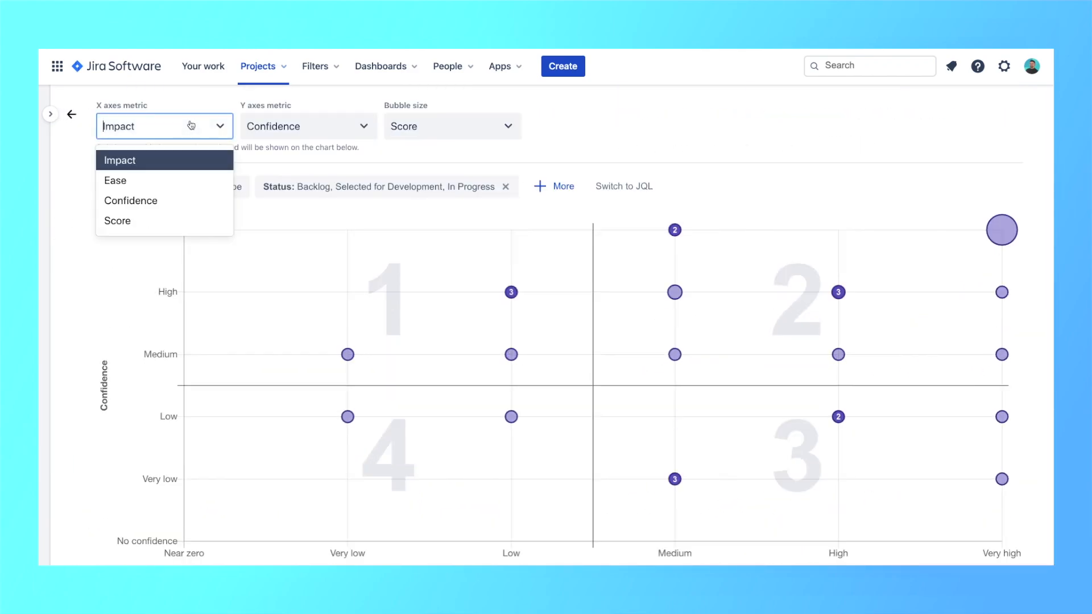
click(128, 180)
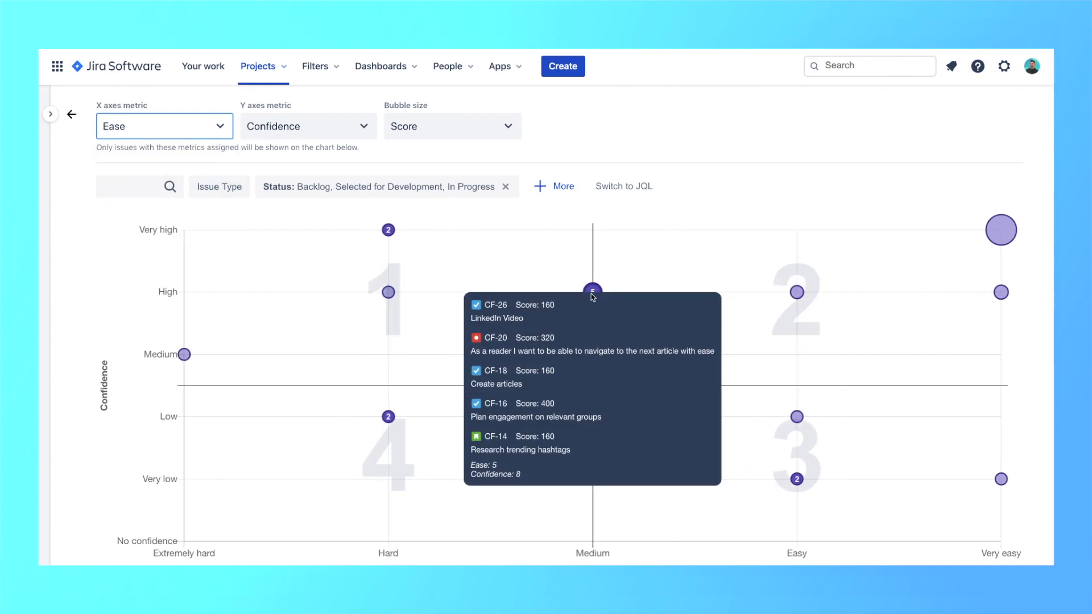
mouse_move(802, 480)
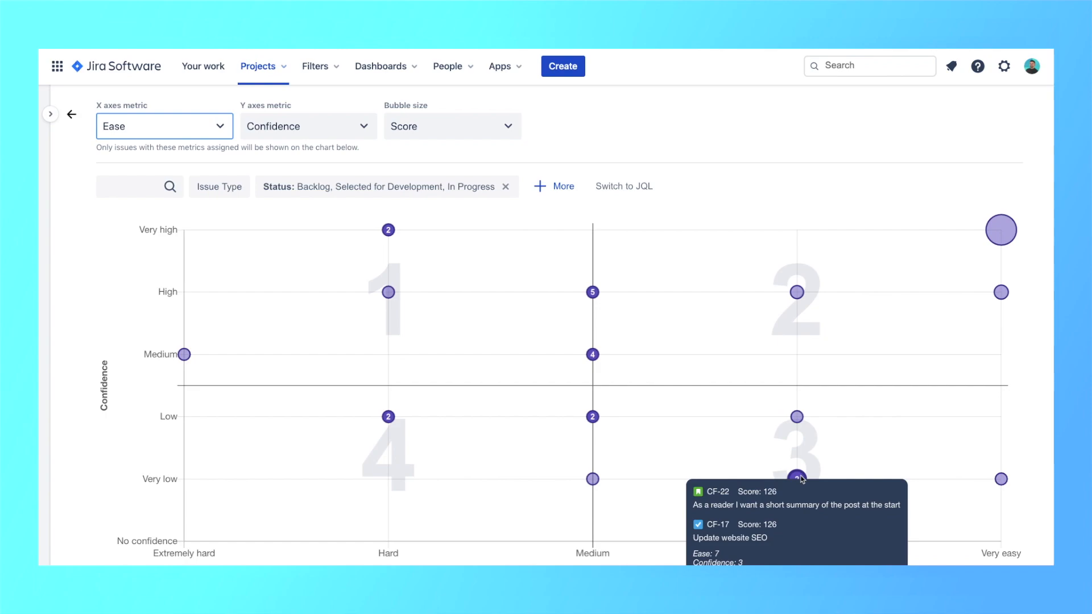
mouse_move(1006, 241)
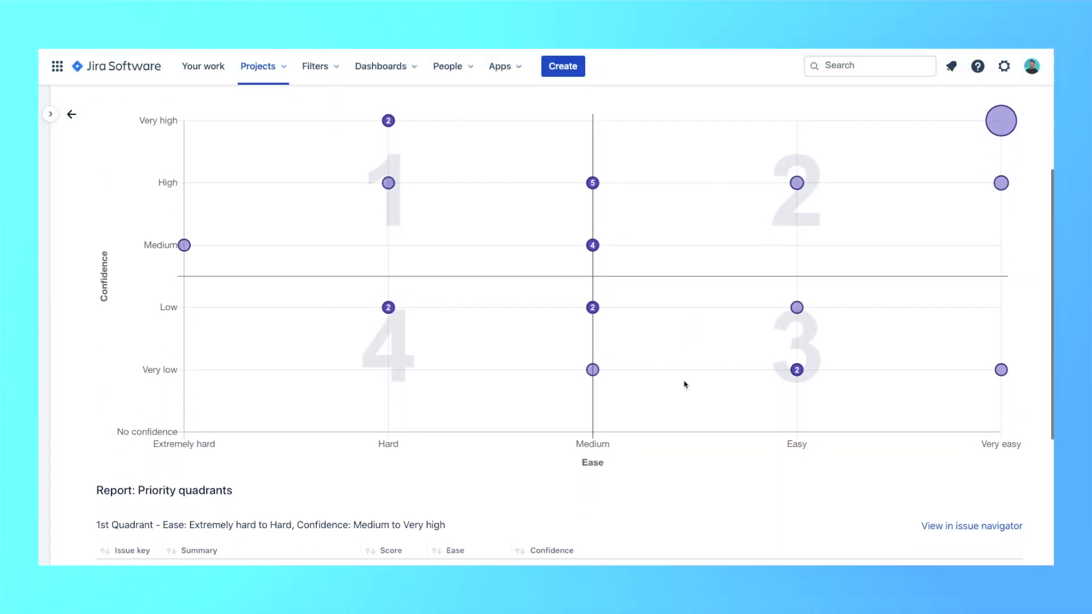
Review the issues listed per quadrant in the Priority quadrants report and view the 3rd quadrant in the issue navigator
scroll(685, 384, down, 4)
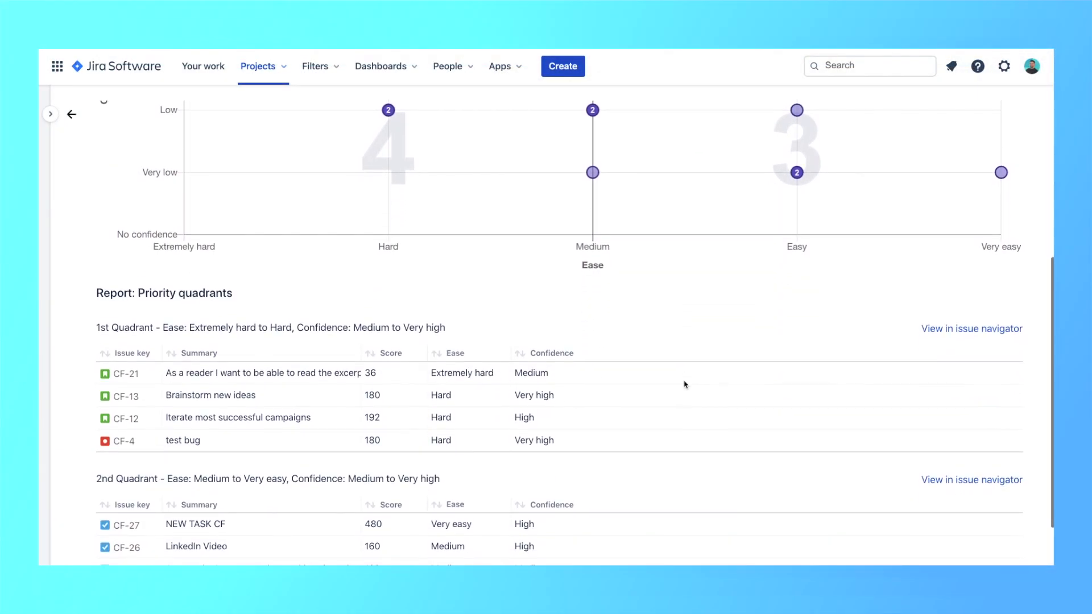
scroll(685, 384, down, 2)
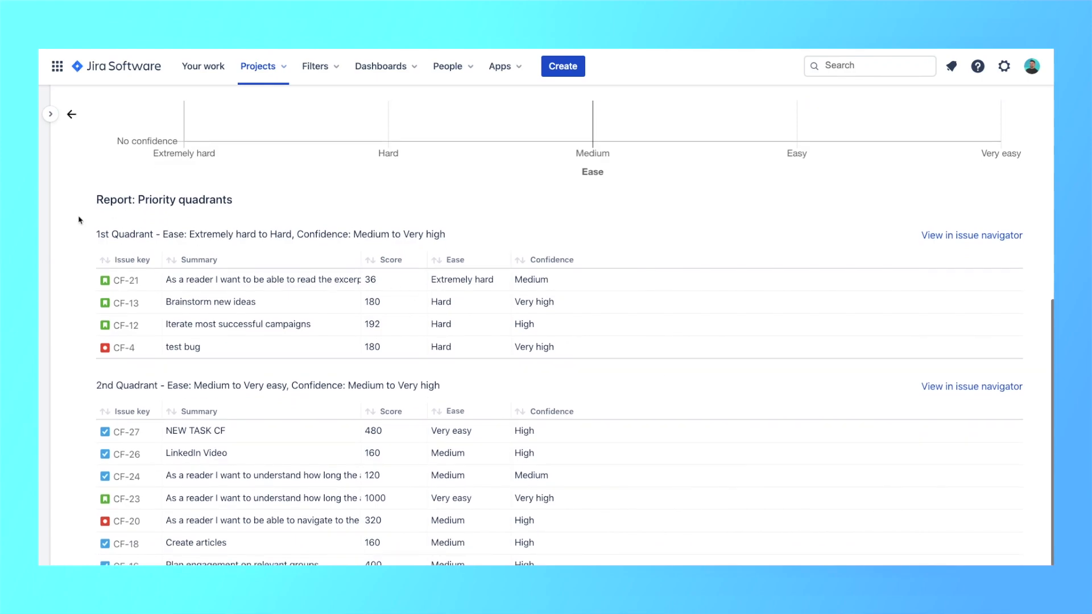
scroll(385, 349, down, 5)
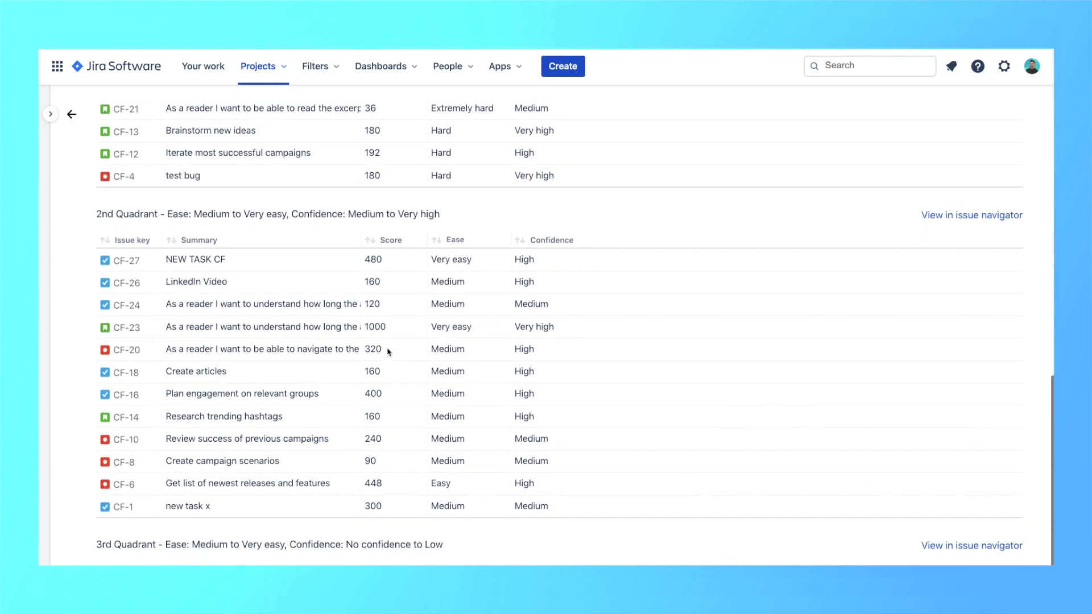
scroll(388, 352, down, 1)
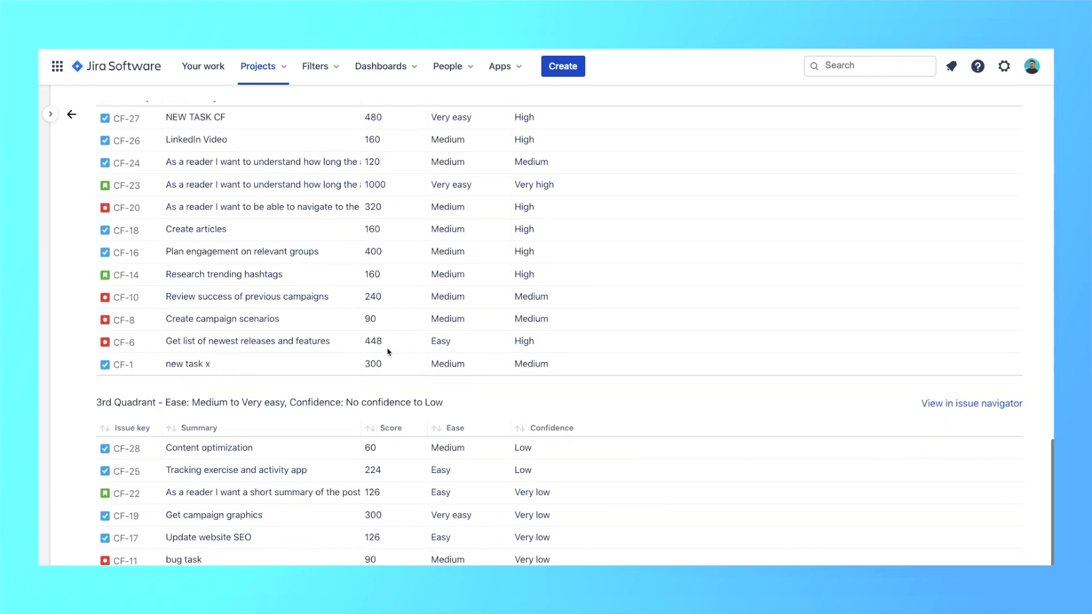
click(948, 405)
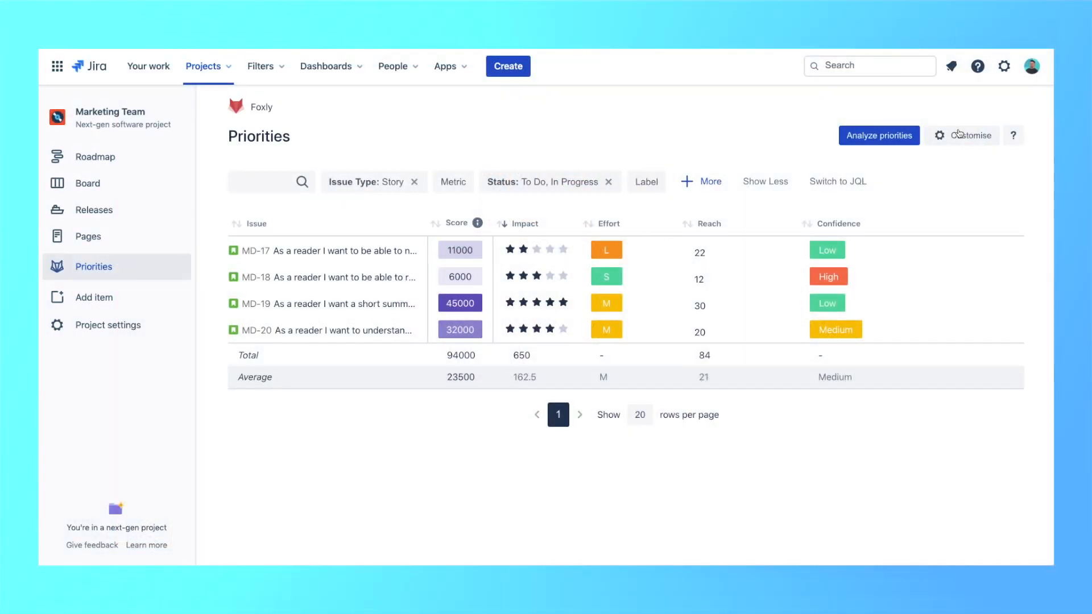
Customise the Marketing Team project's RICE template by adding a new label metric named Value
click(961, 136)
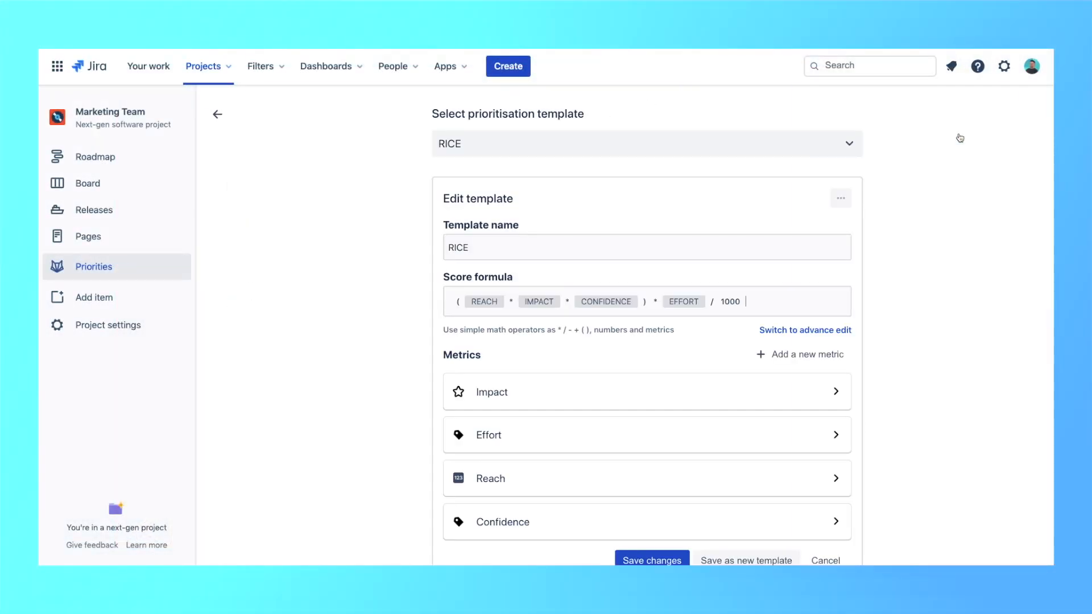
scroll(788, 335, down, 1)
click(787, 335)
click(488, 402)
text(Val)
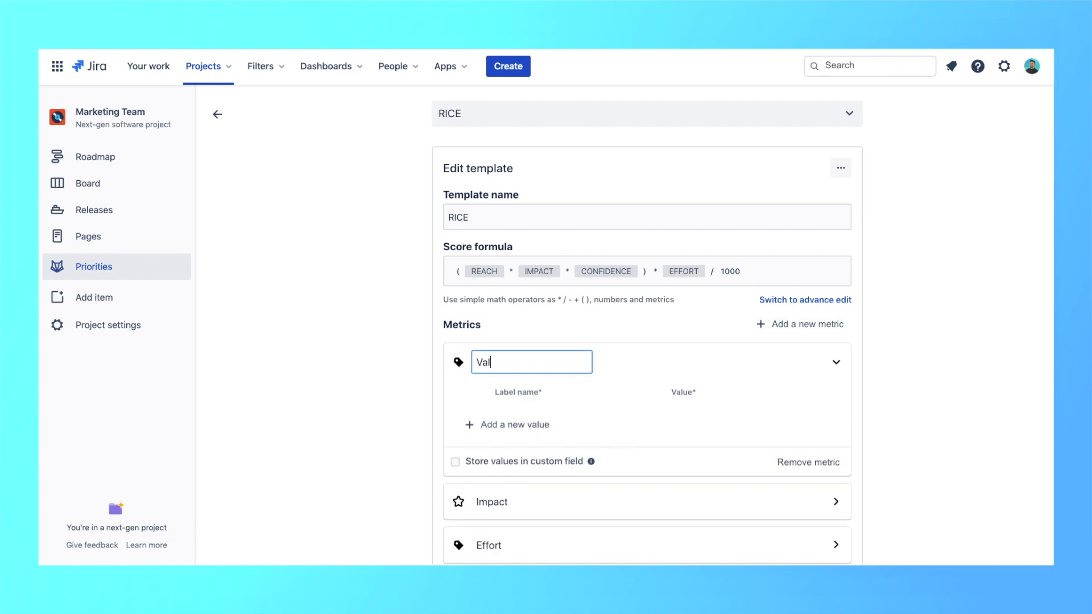
Add the first labelled values to the Value metric, including one named Medium
click(509, 425)
text(5)
click(463, 414)
click(581, 466)
click(791, 444)
click(509, 450)
text(Medi)
click(697, 444)
Add a High label to the Value metric, collapse the metric, and return to the priorities list
click(792, 468)
click(512, 470)
click(513, 495)
text(High)
click(792, 494)
click(836, 363)
click(217, 114)
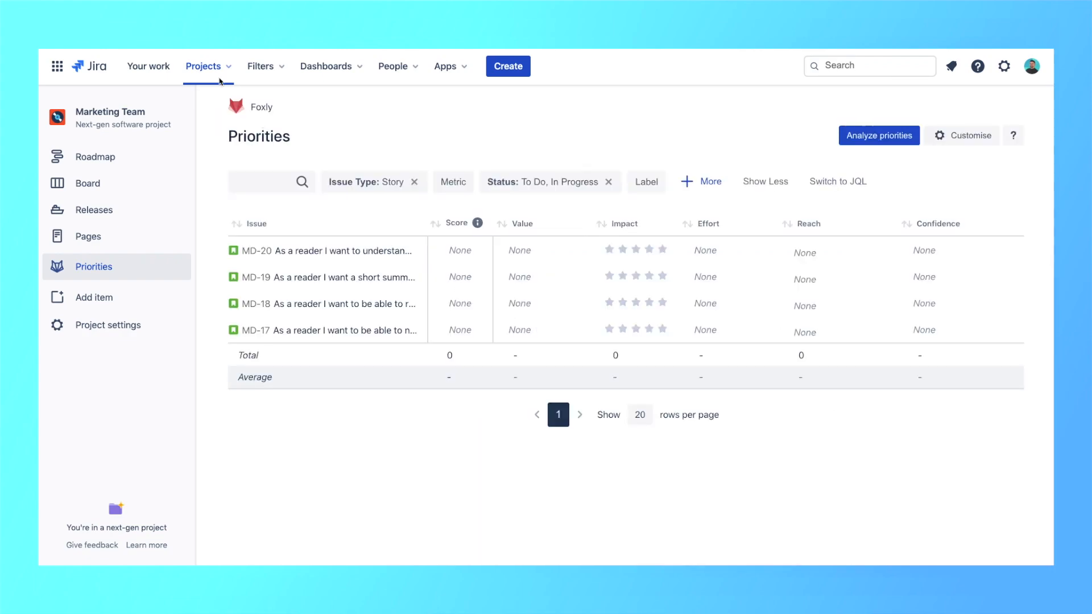
Open the App Launch project's priorities and choose a prioritisation template in its customisation settings
click(209, 66)
click(258, 158)
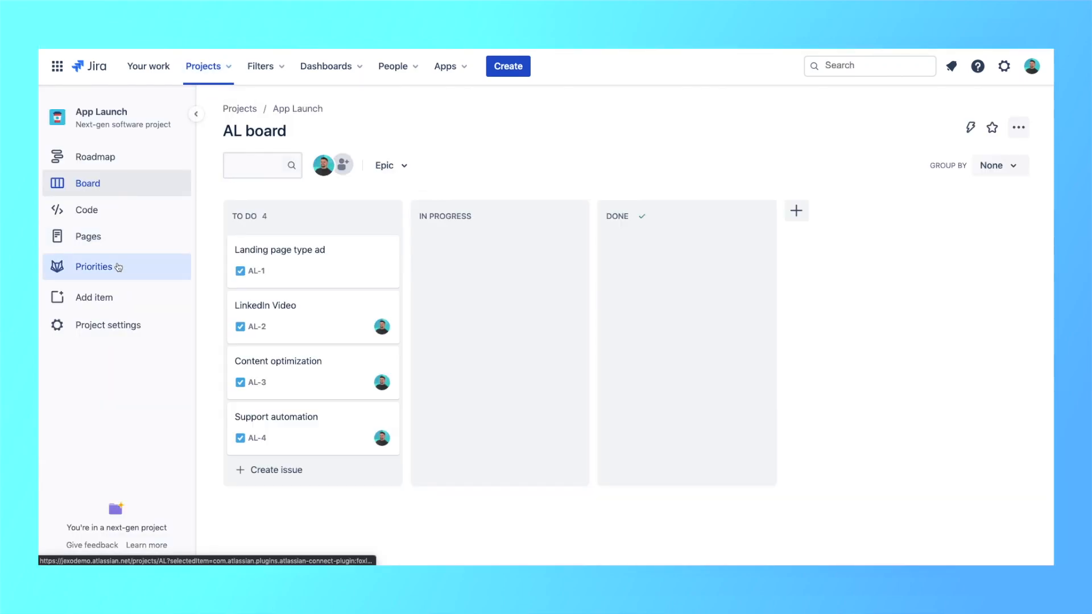
click(117, 267)
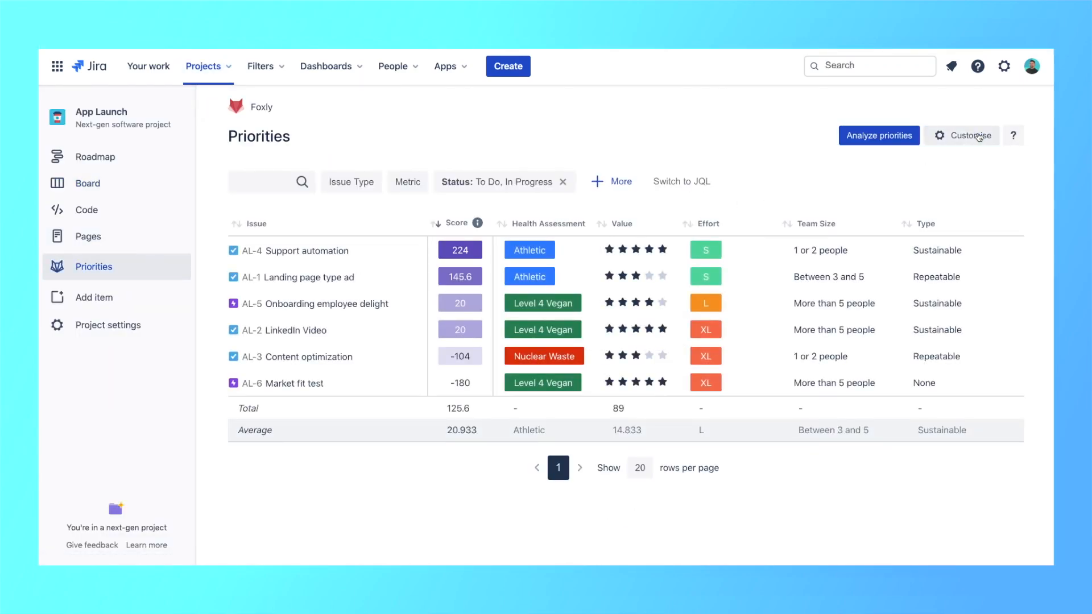
click(979, 137)
click(549, 144)
click(490, 279)
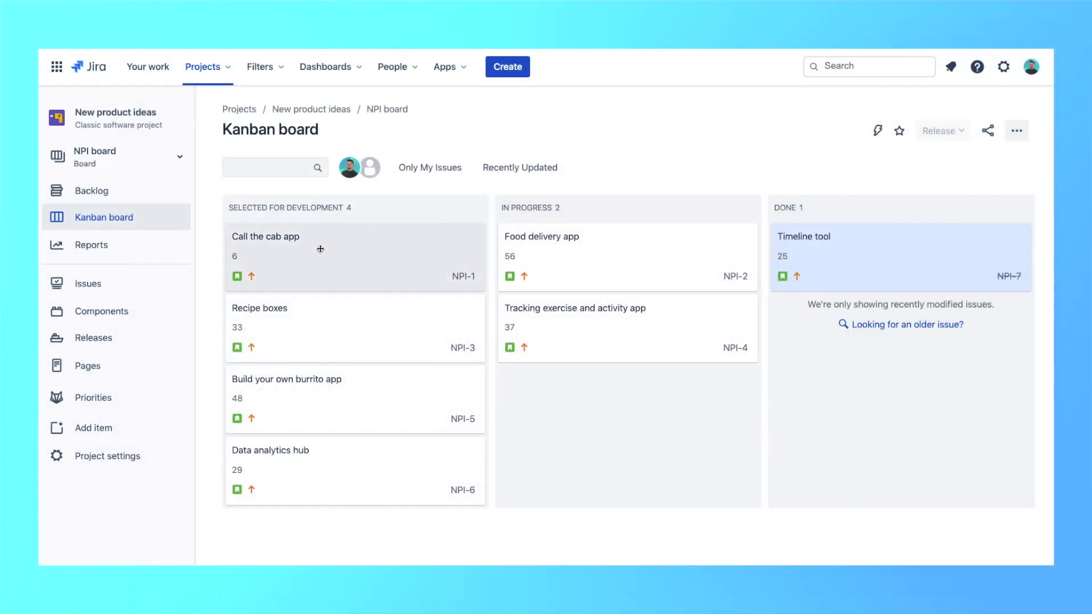
Set the Foxly impact of the "Call the cab app" issue to Very low and its ease to Medium
click(321, 248)
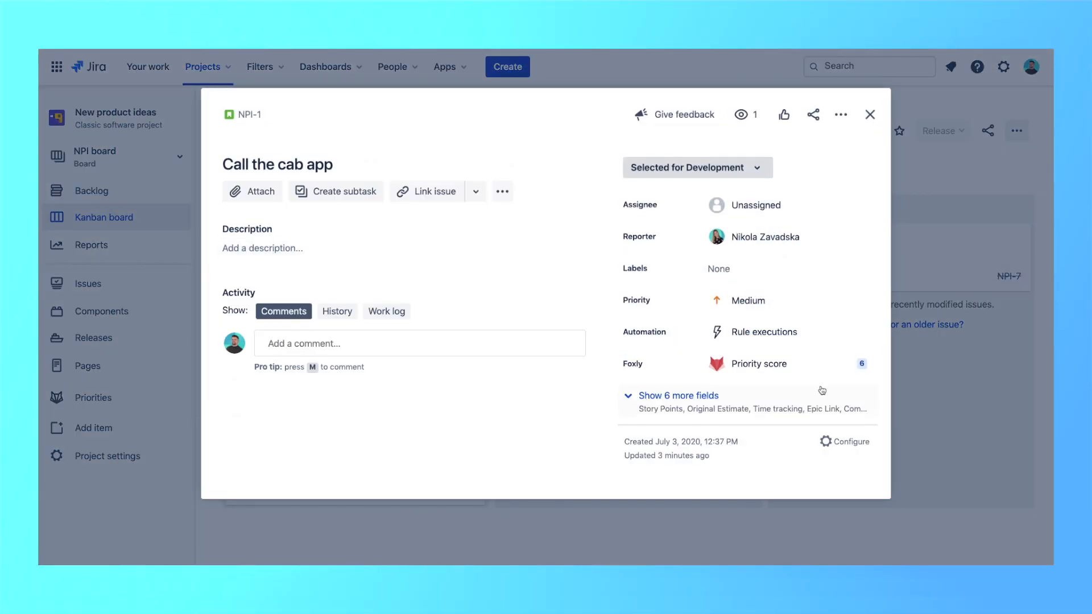
click(836, 369)
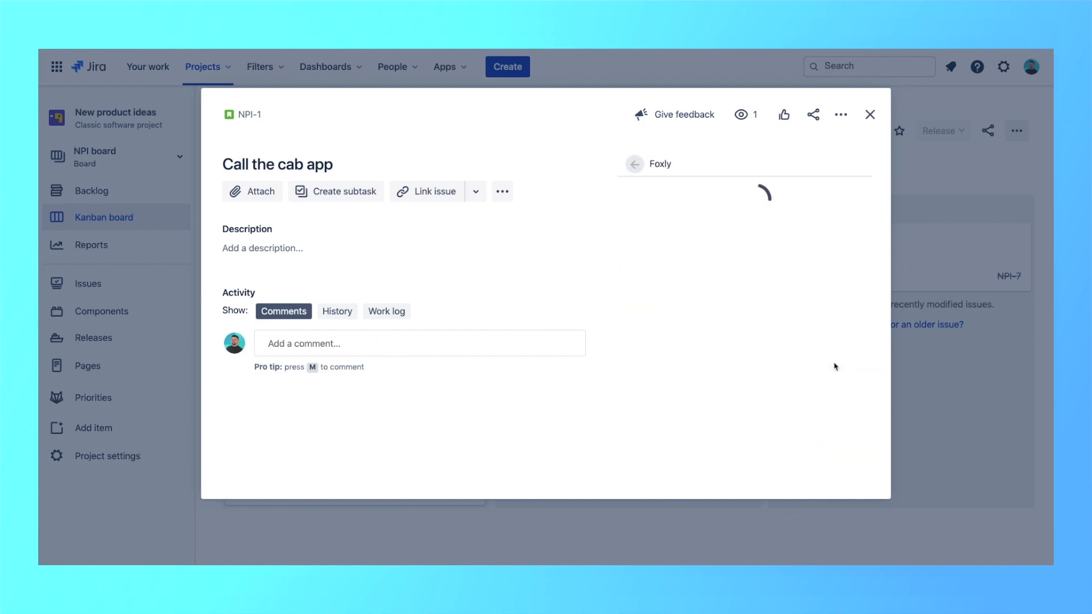
click(673, 277)
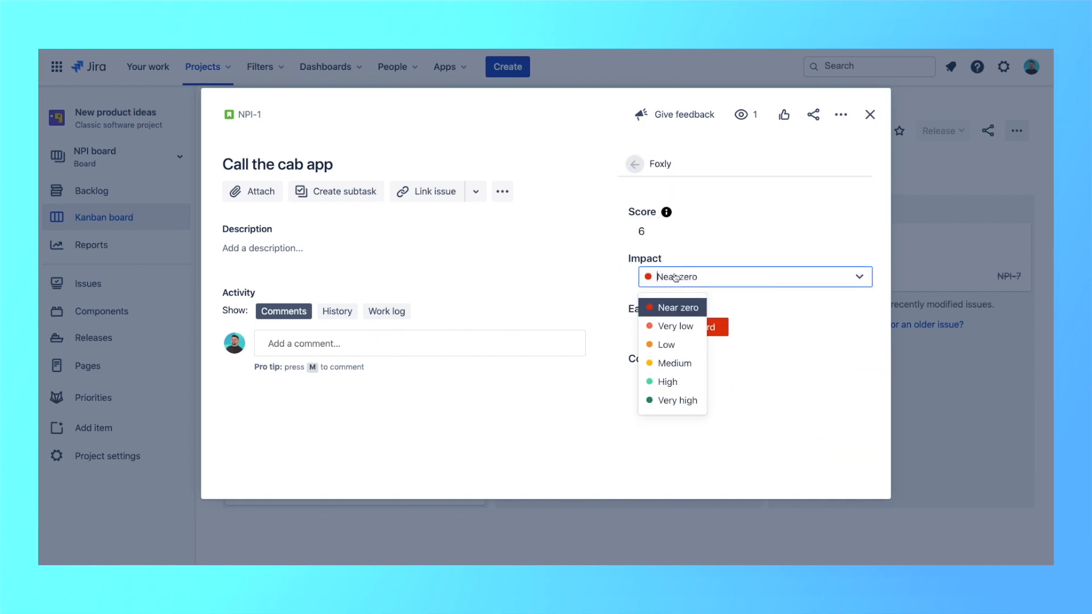
click(678, 335)
click(700, 331)
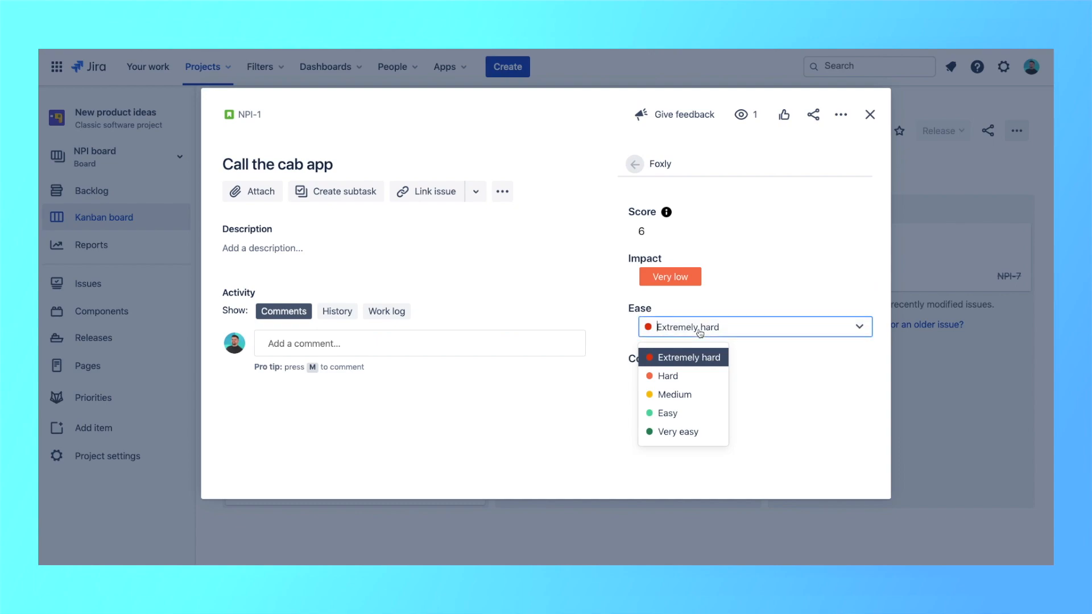
click(684, 395)
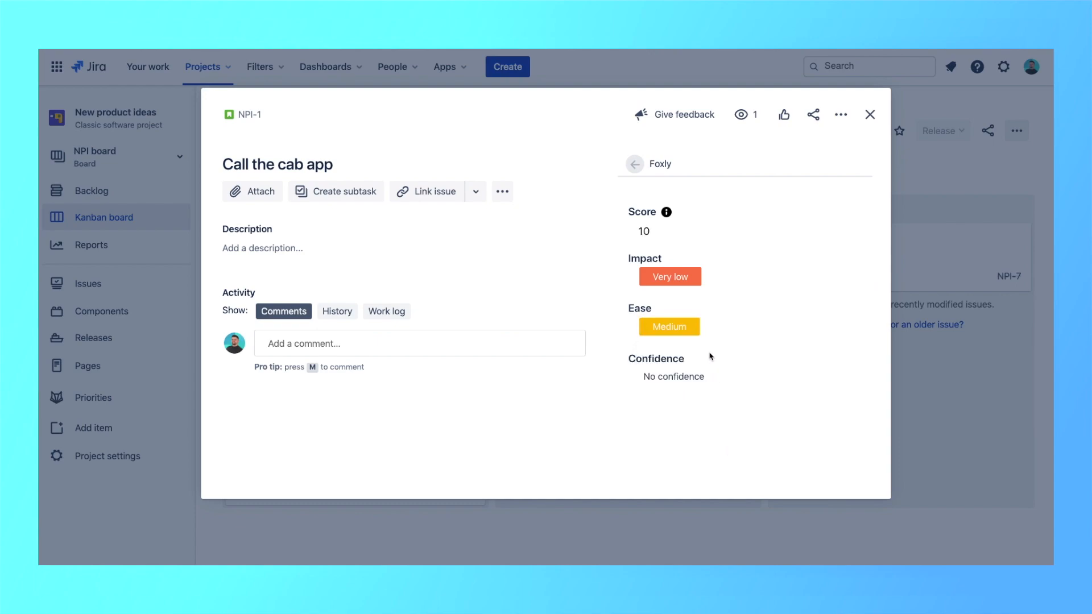
Refresh the Kanban board, close the "Call the cab app" issue, and open the project's backlog
click(635, 164)
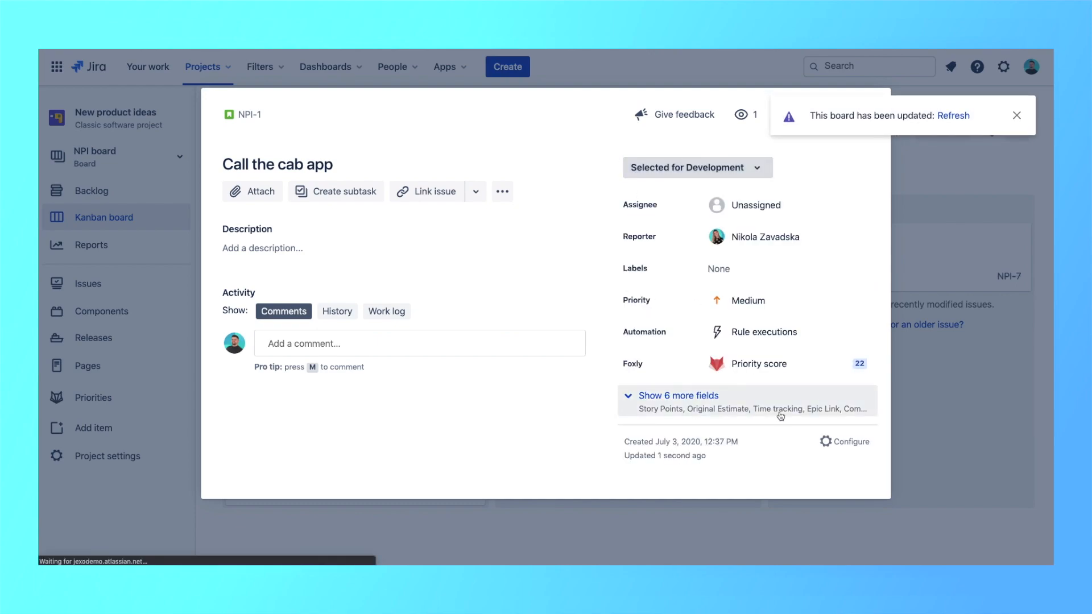
click(969, 116)
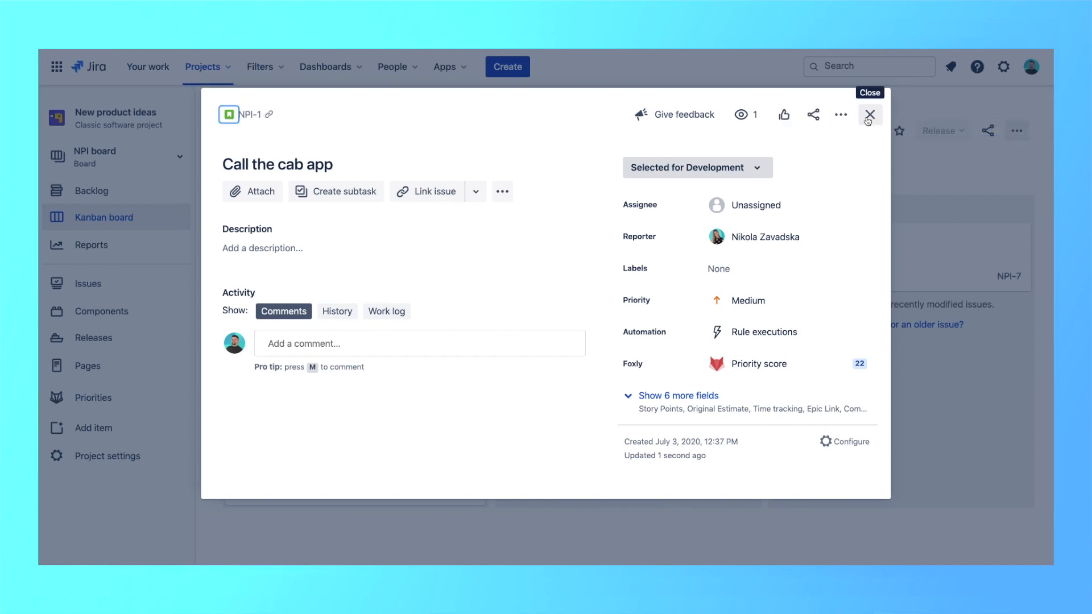
click(868, 113)
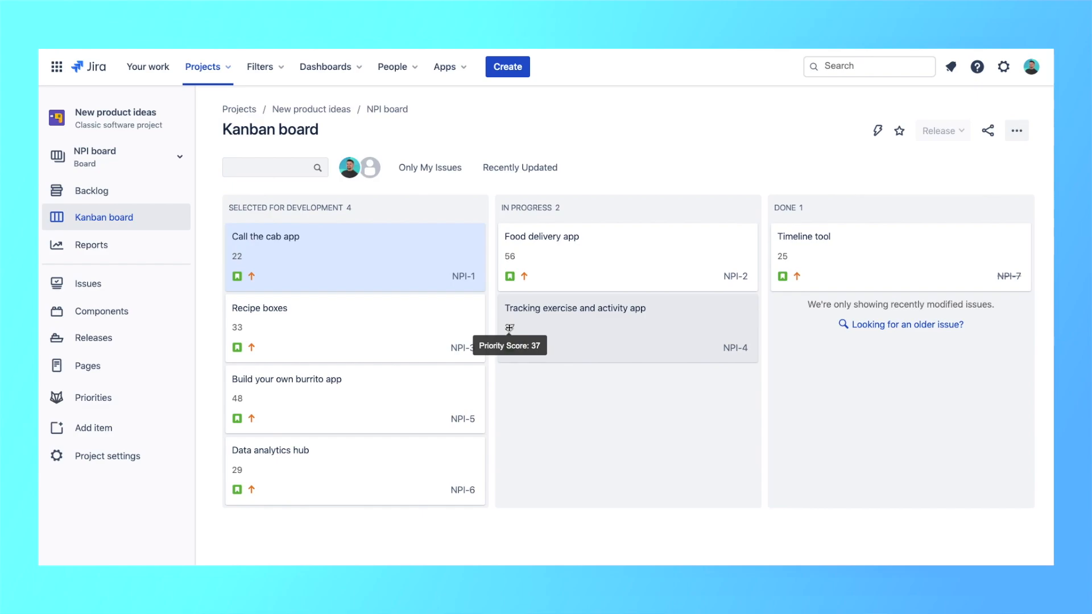
click(92, 191)
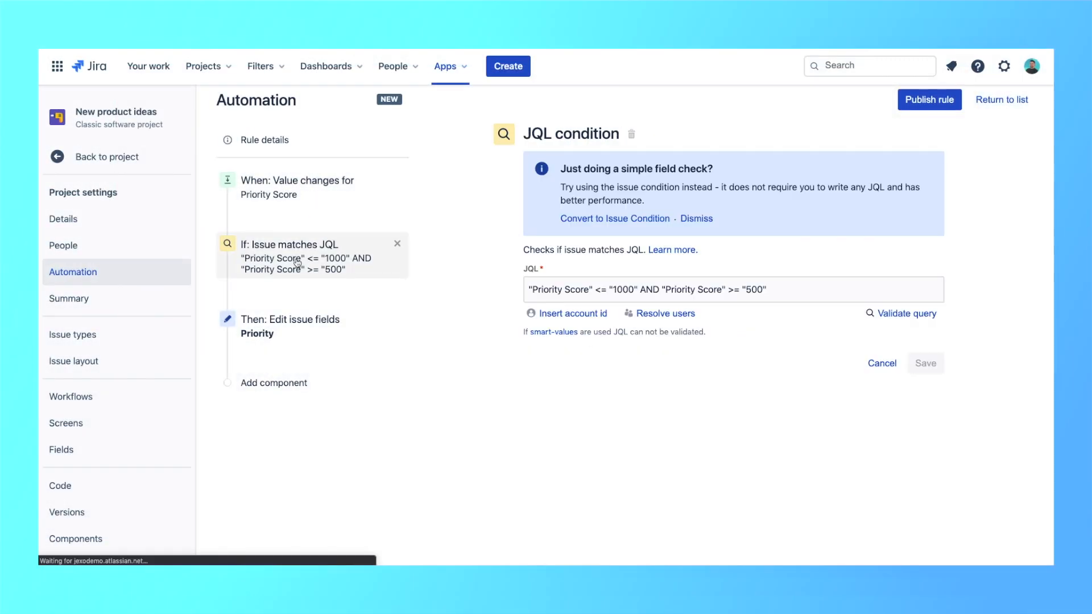
Review the automation rule's JQL condition on Priority Score and the Priority value in its edit action
drag(529, 290, 767, 290)
click(287, 322)
click(593, 257)
Publish the automation rule under the name "Priority Scoring is Highest" and turn it on
click(956, 113)
click(946, 104)
click(818, 160)
text(Priority Scoring is Highest)
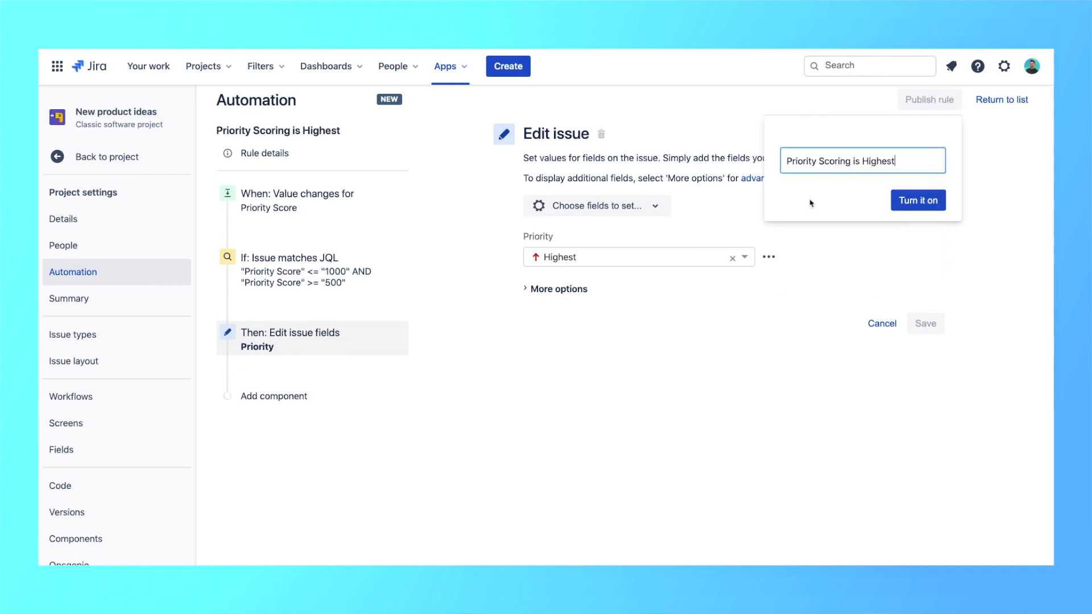
key(Return)
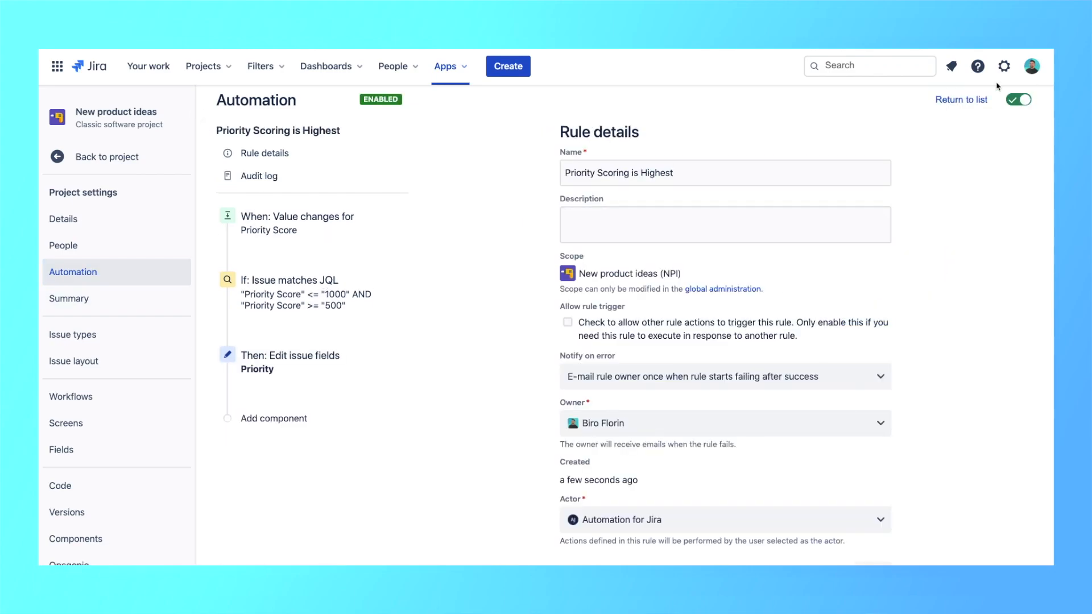